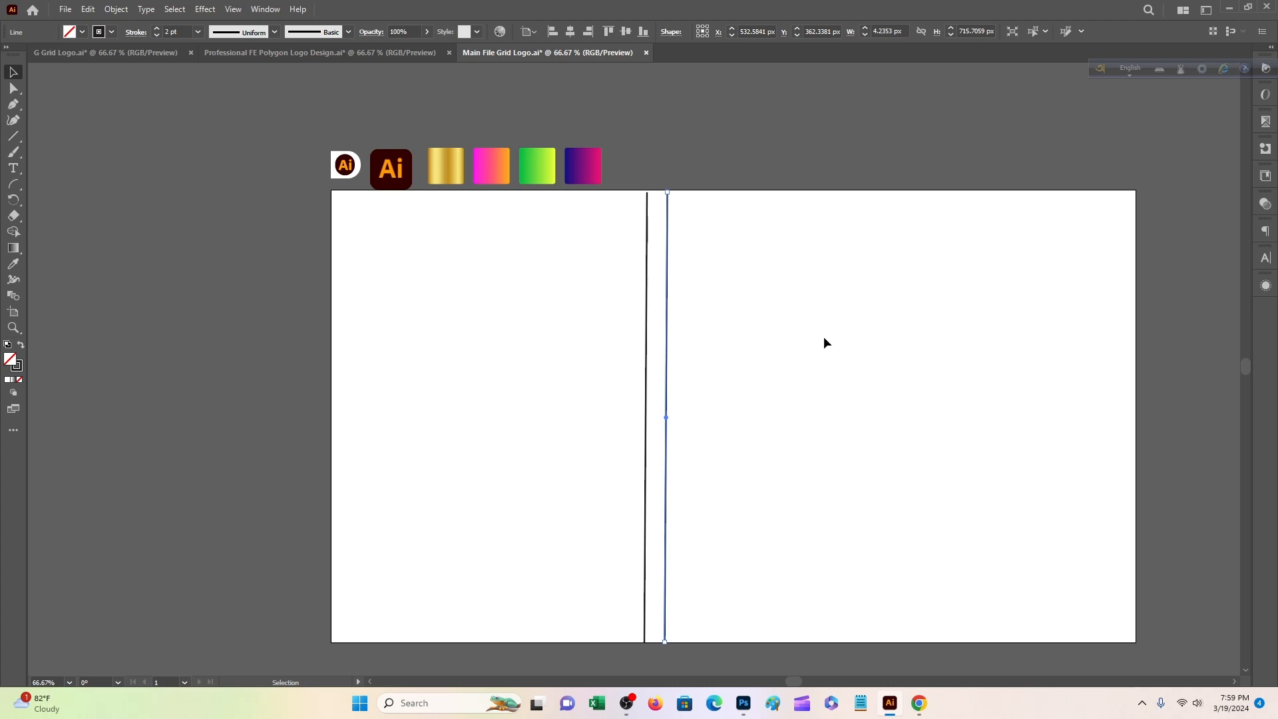
# Step: Repeat the line's duplicate-and-move transformation until there are ten evenly spaced near-vertical lines
pyautogui.hotkey('ctrl', 'd')
pyautogui.hotkey('ctrl', 'd')
pyautogui.hotkey('ctrl', 'd')
pyautogui.hotkey('ctrl', 'd')
pyautogui.hotkey('ctrl', 'd')
pyautogui.hotkey('ctrl', 'd')
pyautogui.hotkey('ctrl', 'd')
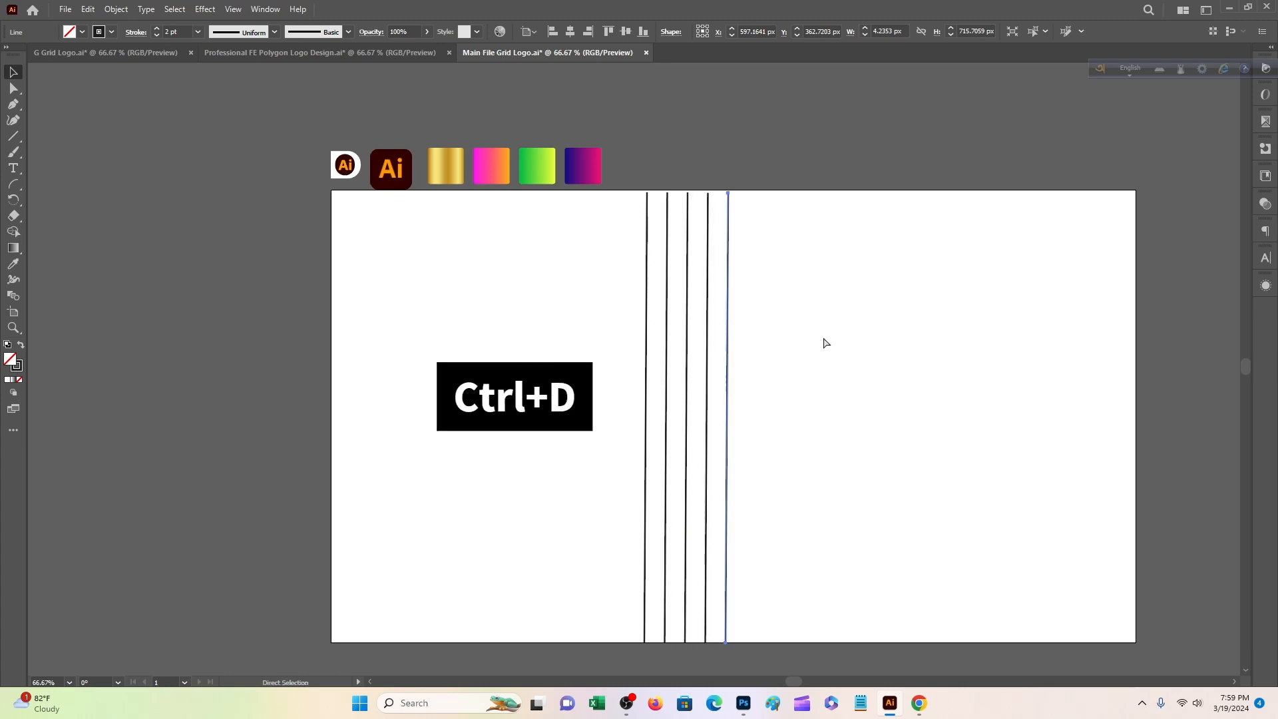
pyautogui.hotkey('ctrl', 'd')
pyautogui.hotkey('ctrl', 'd')
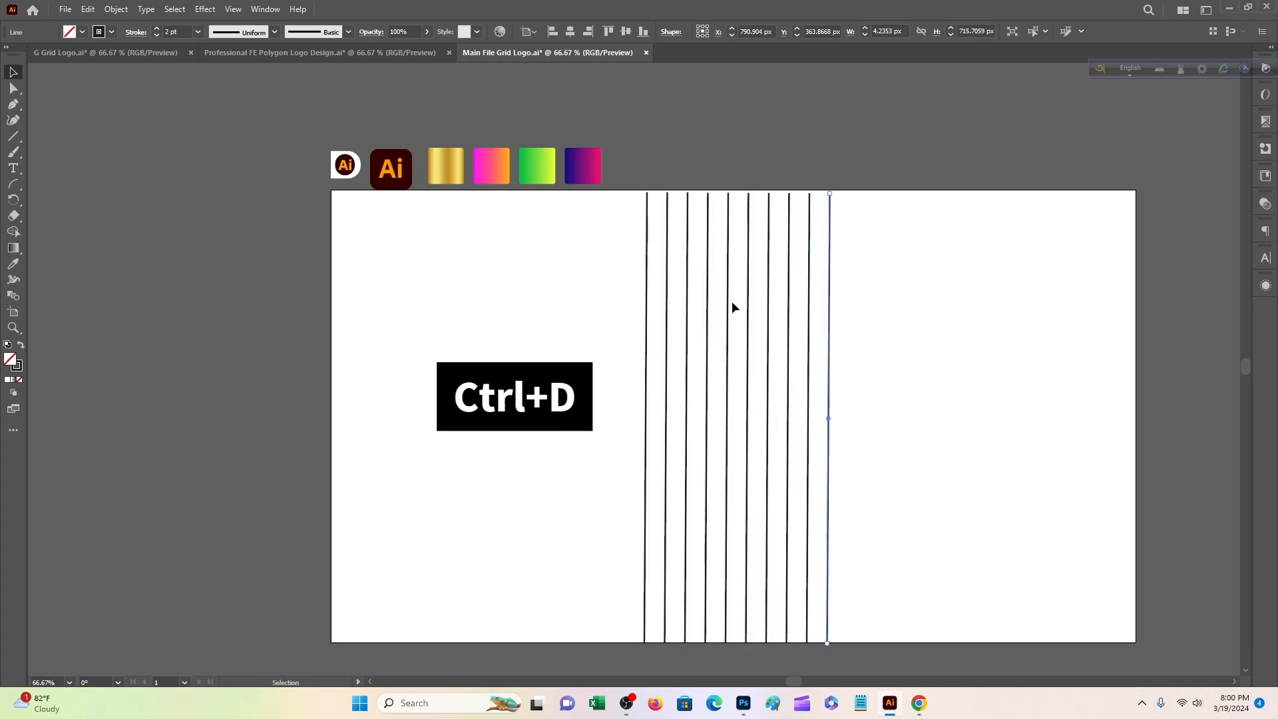
# Step: Align all ten lines vertically to the artboard, group them, and shift the group slightly
pyautogui.moveTo(581, 255); pyautogui.dragTo(918, 441)
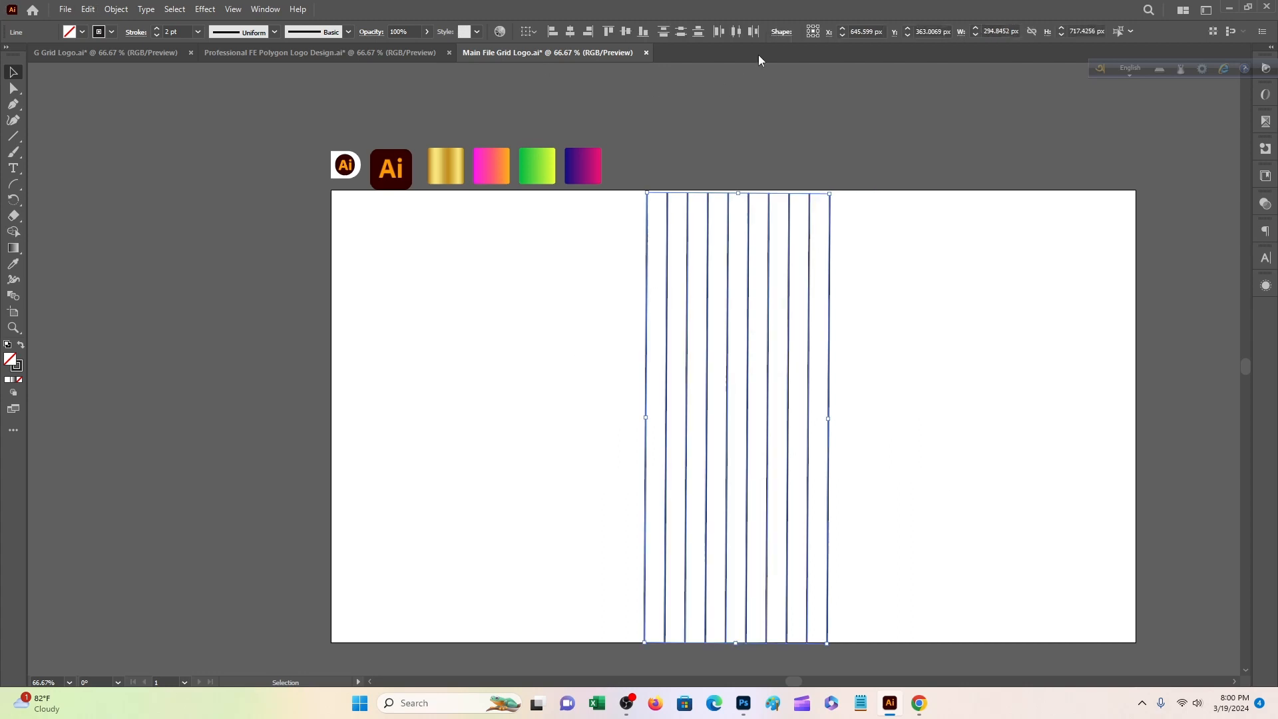
pyautogui.rightClick(693, 285)
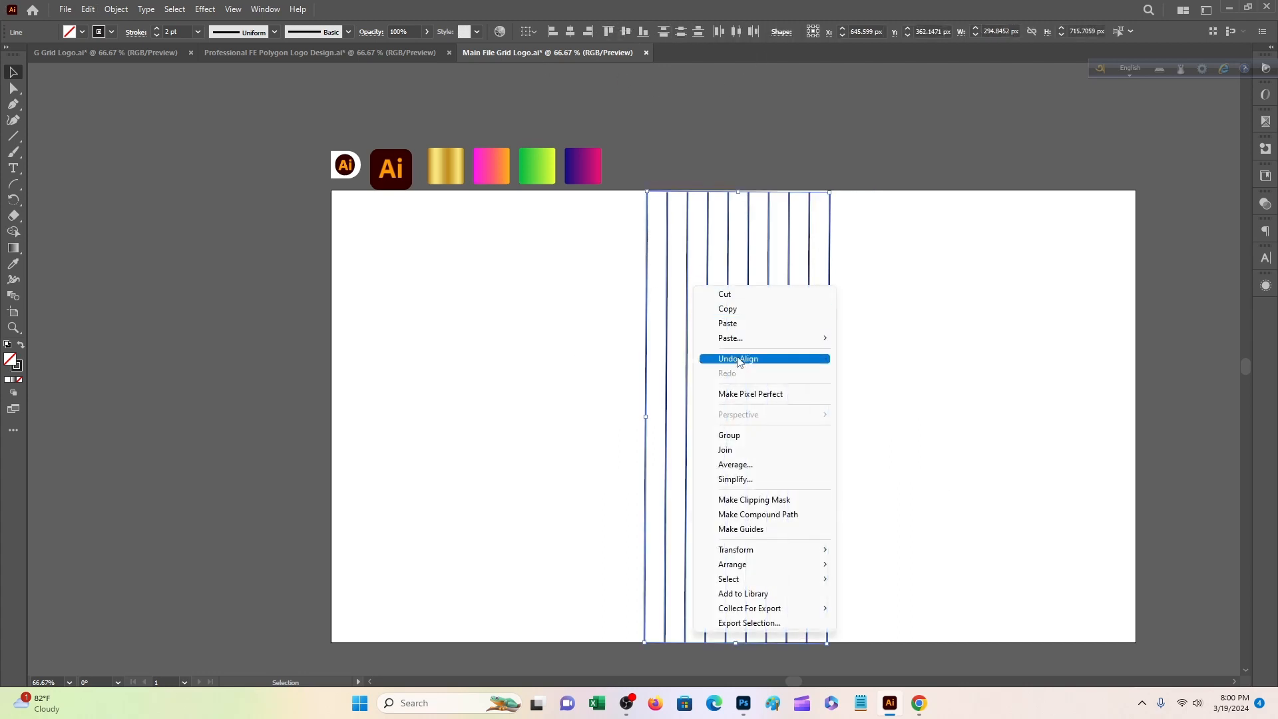
pyautogui.click(751, 436)
pyautogui.click(765, 306)
pyautogui.moveTo(765, 306); pyautogui.dragTo(770, 311)
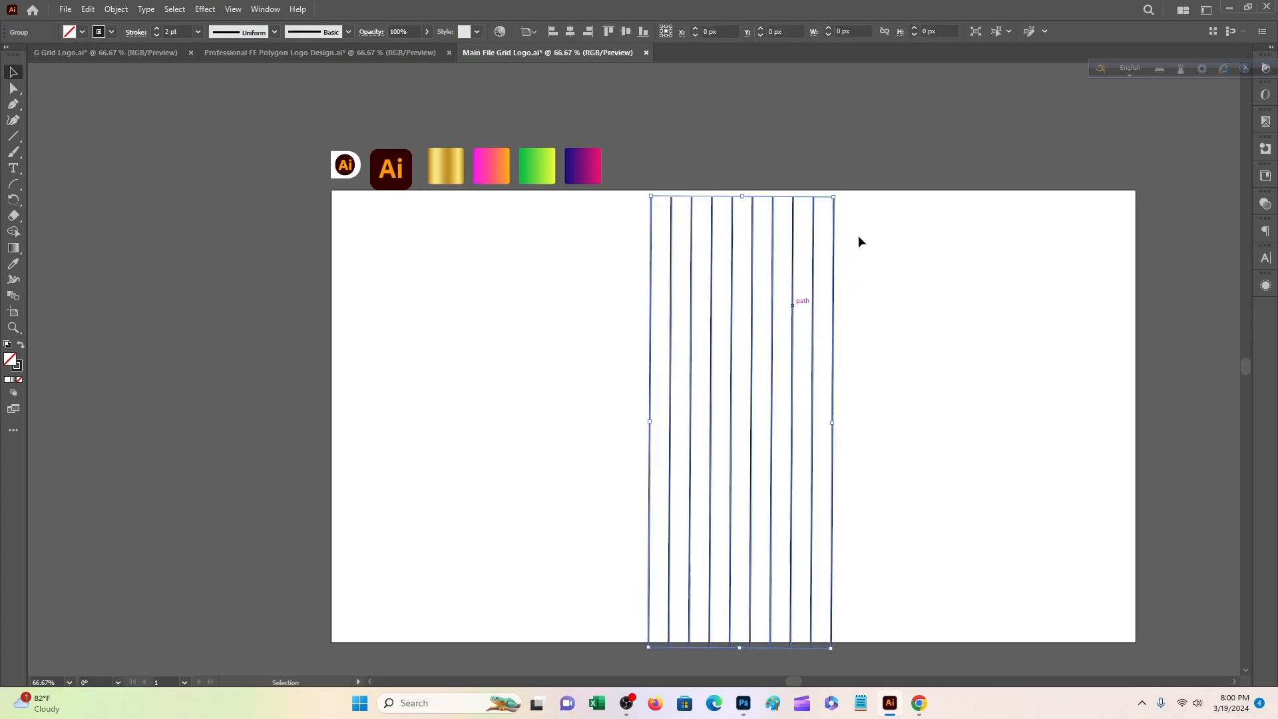
# Step: Rotate the line group to a diagonal and create a copy reflected across the horizontal axis to form a crossed grid
pyautogui.moveTo(842, 193); pyautogui.dragTo(1005, 348)
pyautogui.rightClick(847, 386)
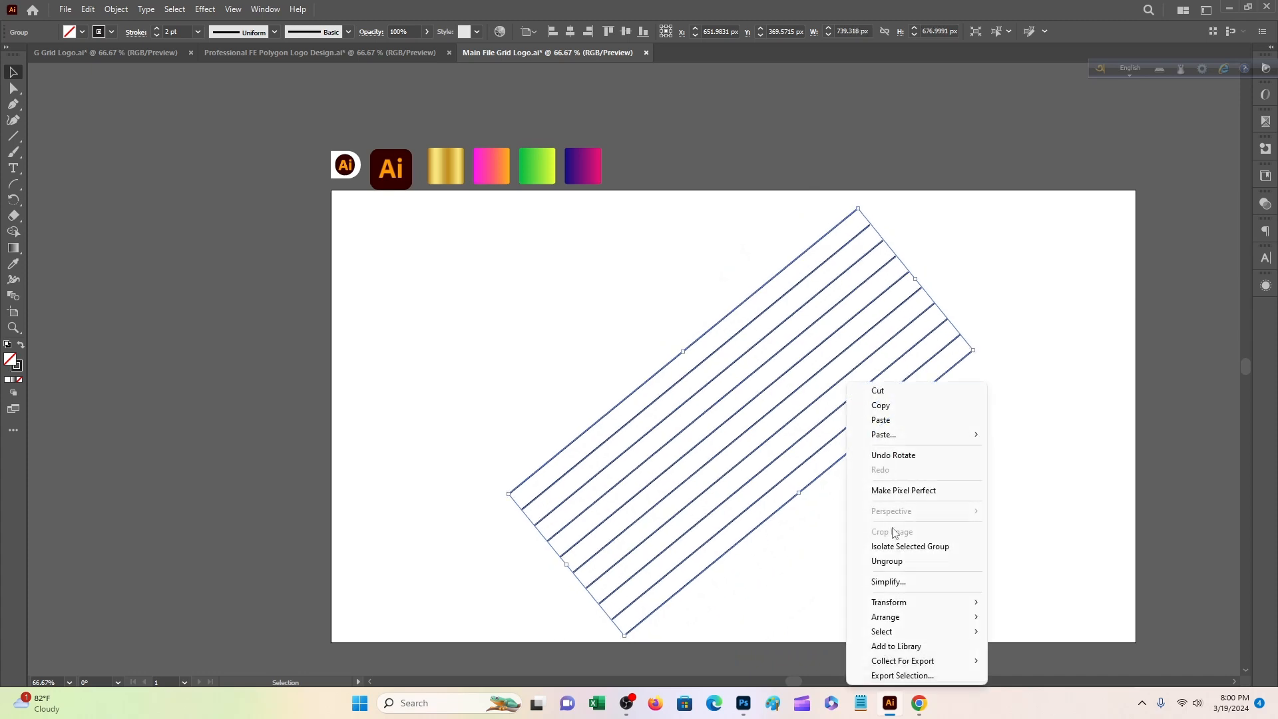
pyautogui.moveTo(905, 602)
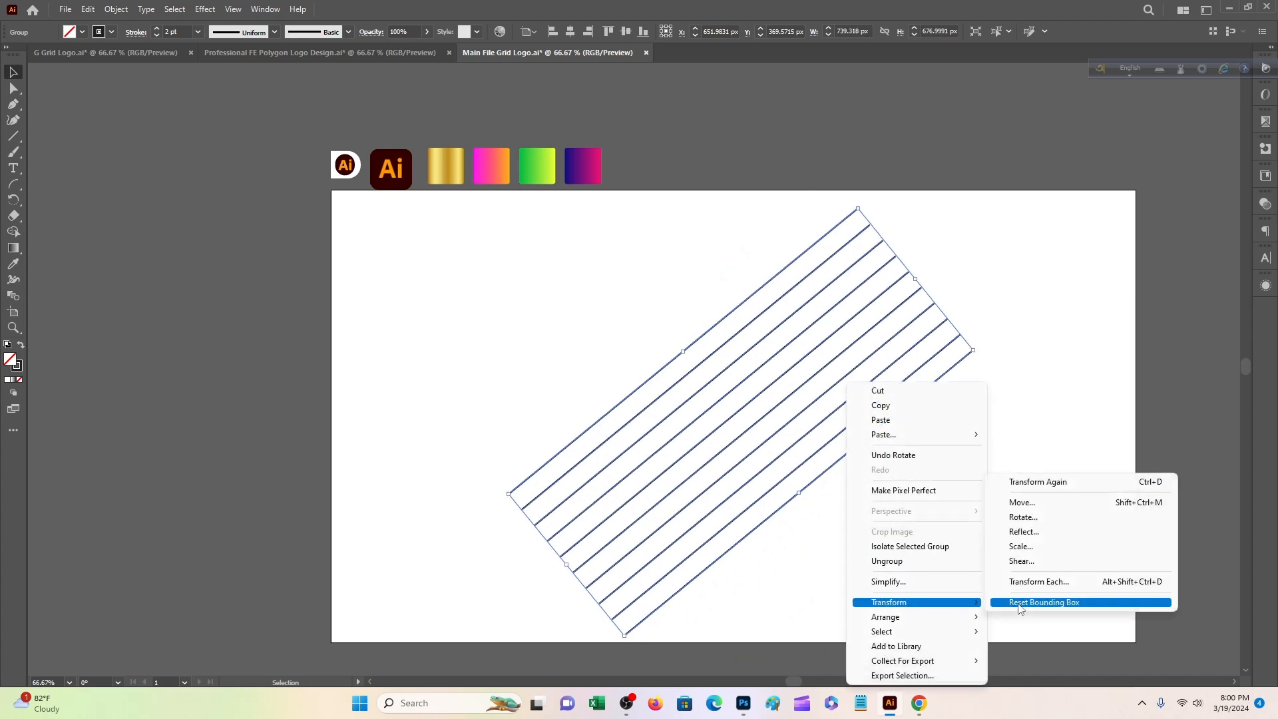
pyautogui.click(1058, 532)
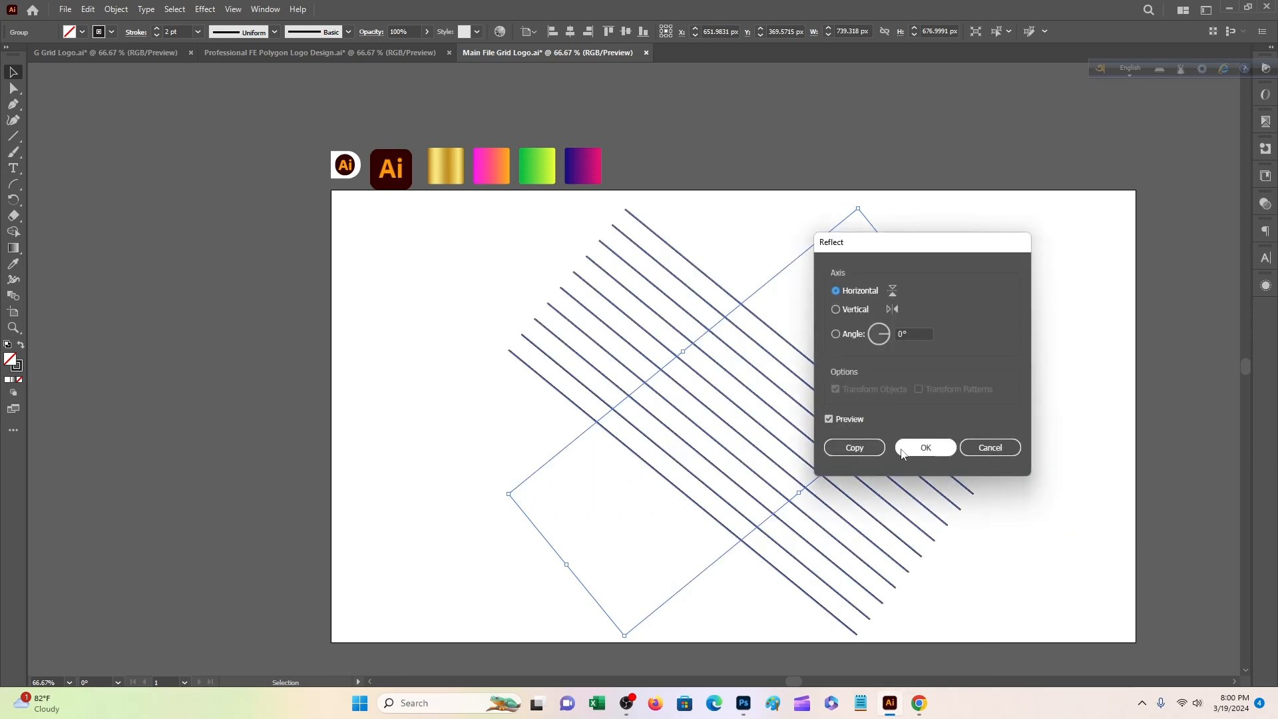
pyautogui.click(861, 449)
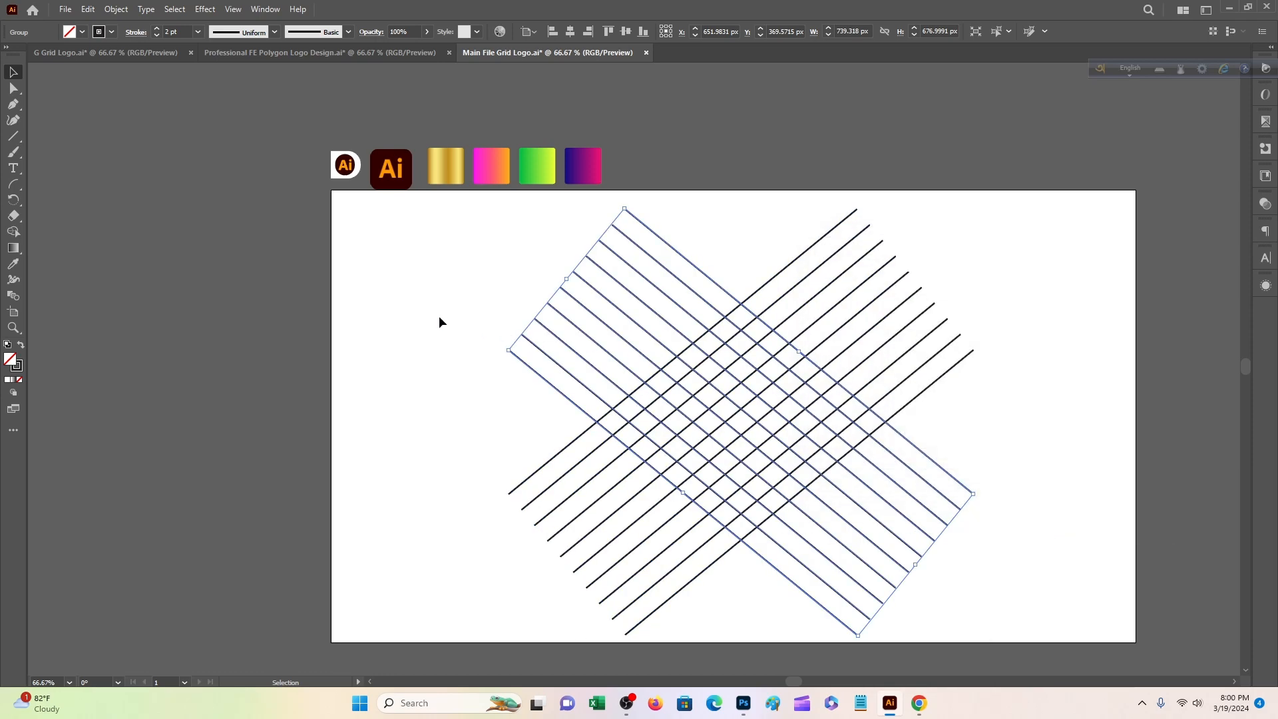
pyautogui.scroll(1, 436, 316)
pyautogui.click(411, 327)
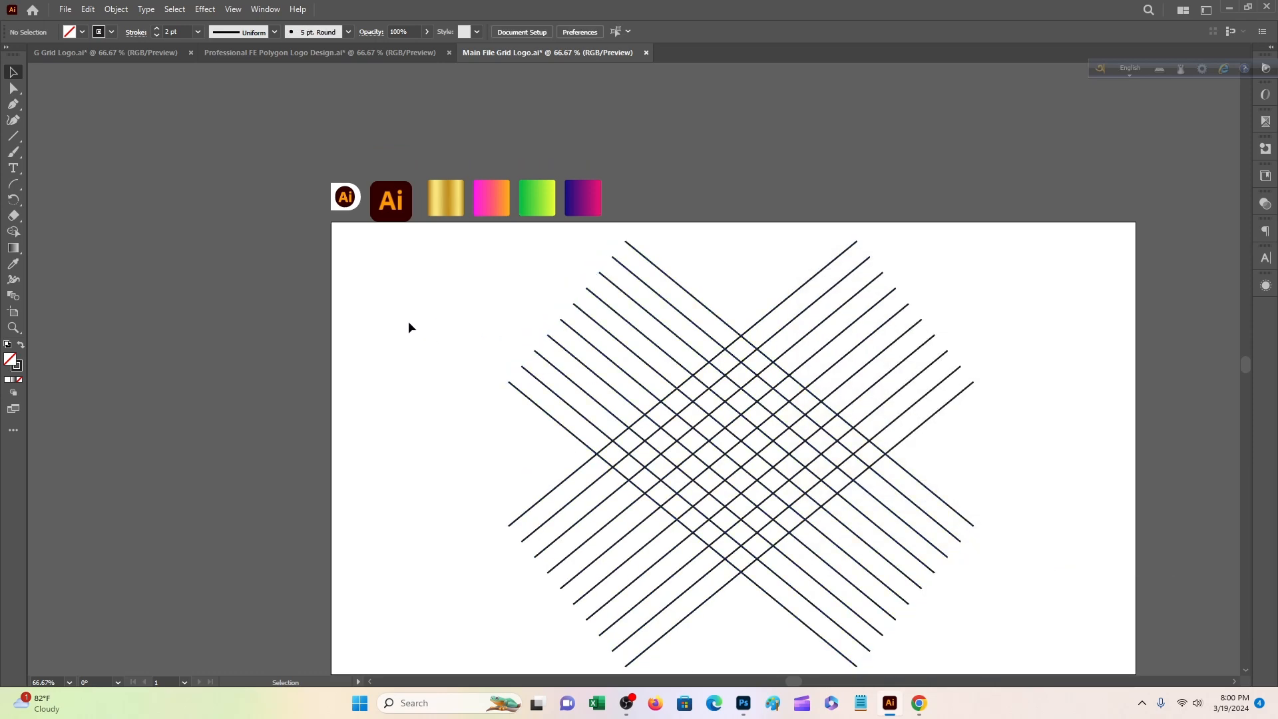
pyautogui.moveTo(415, 320); pyautogui.dragTo(1000, 560)
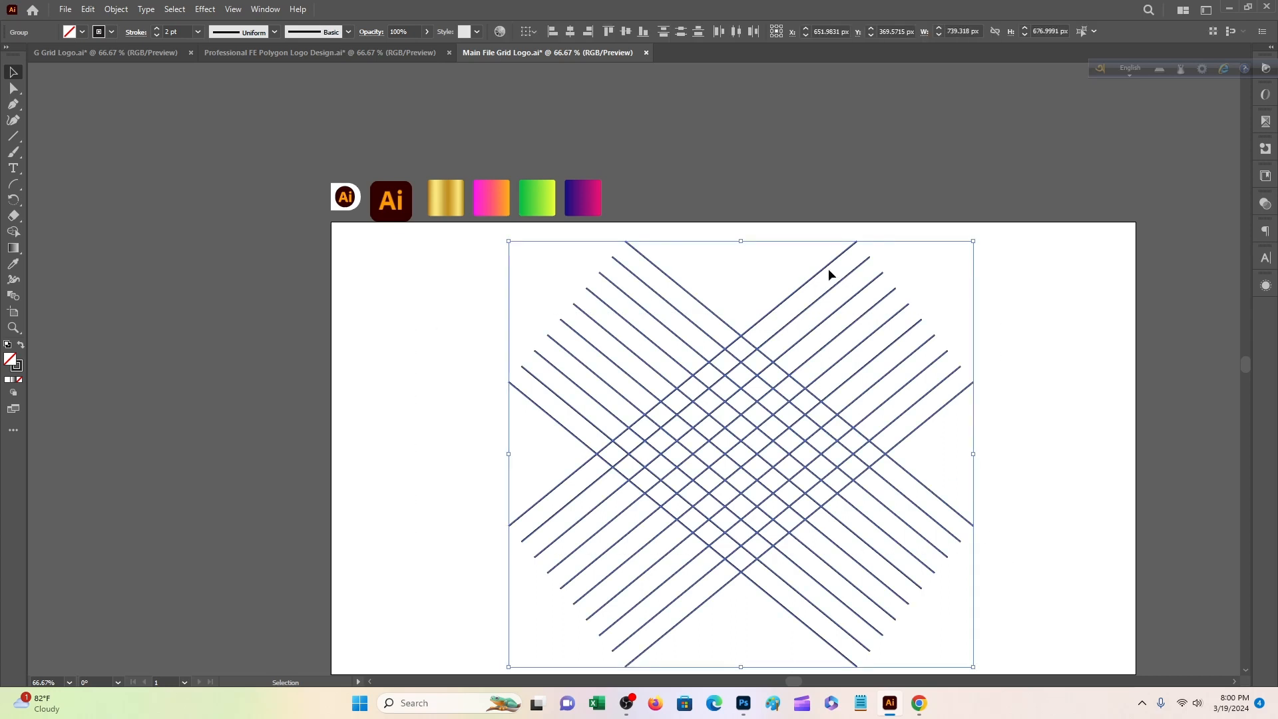
pyautogui.click(496, 320)
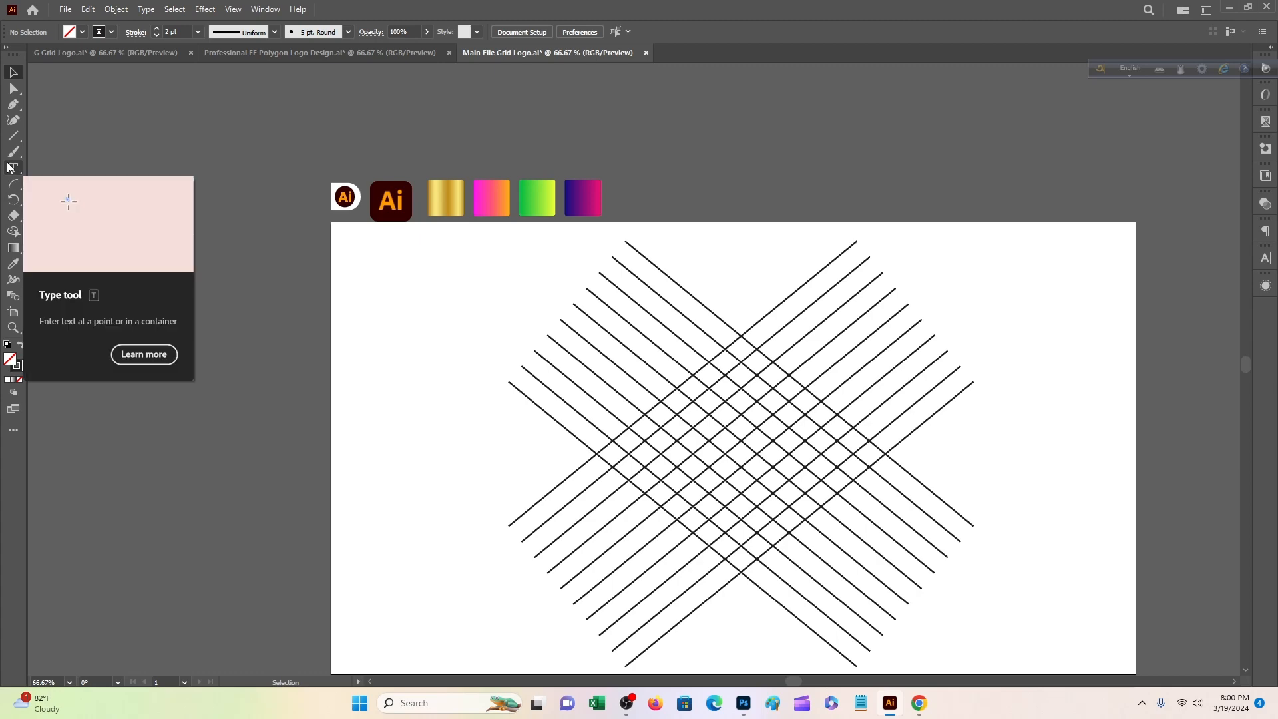
# Step: Draw a circle about 268 px in diameter near the middle of the crossed line grid
pyautogui.hotkey('ctrl', '+')
pyautogui.scroll(-3, 708, 531)
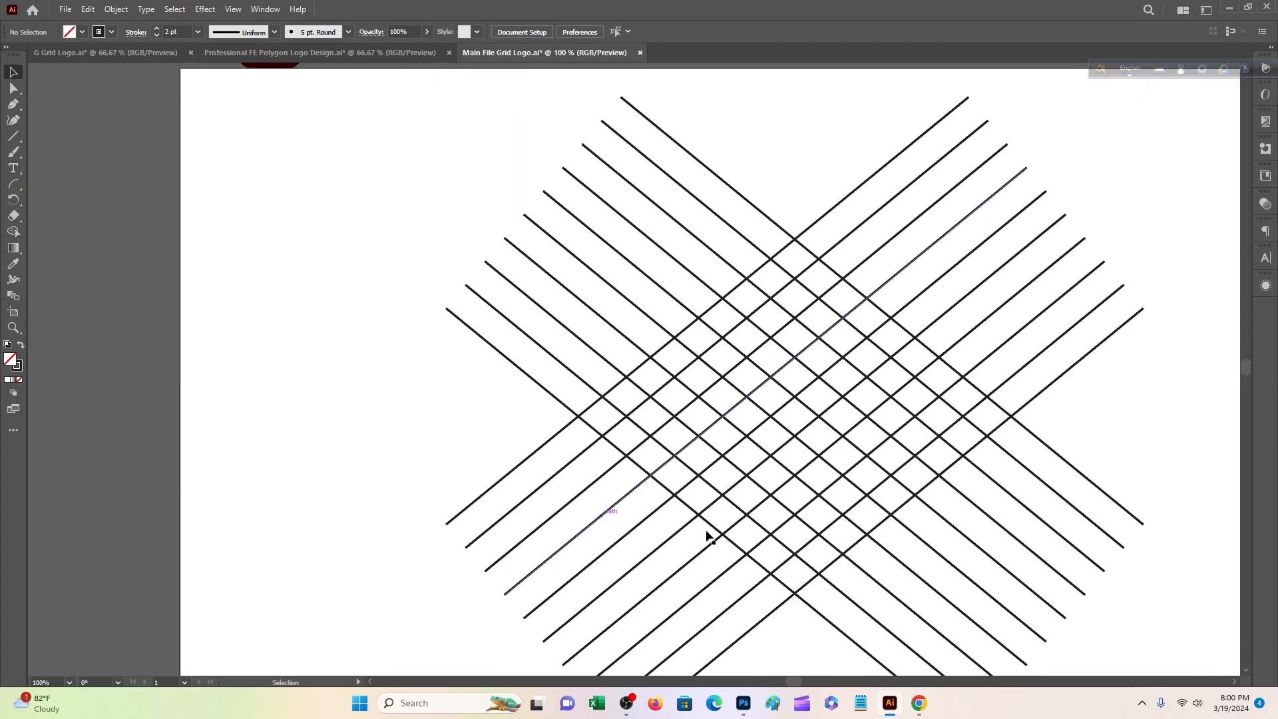
pyautogui.hscroll(5, 689, 494)
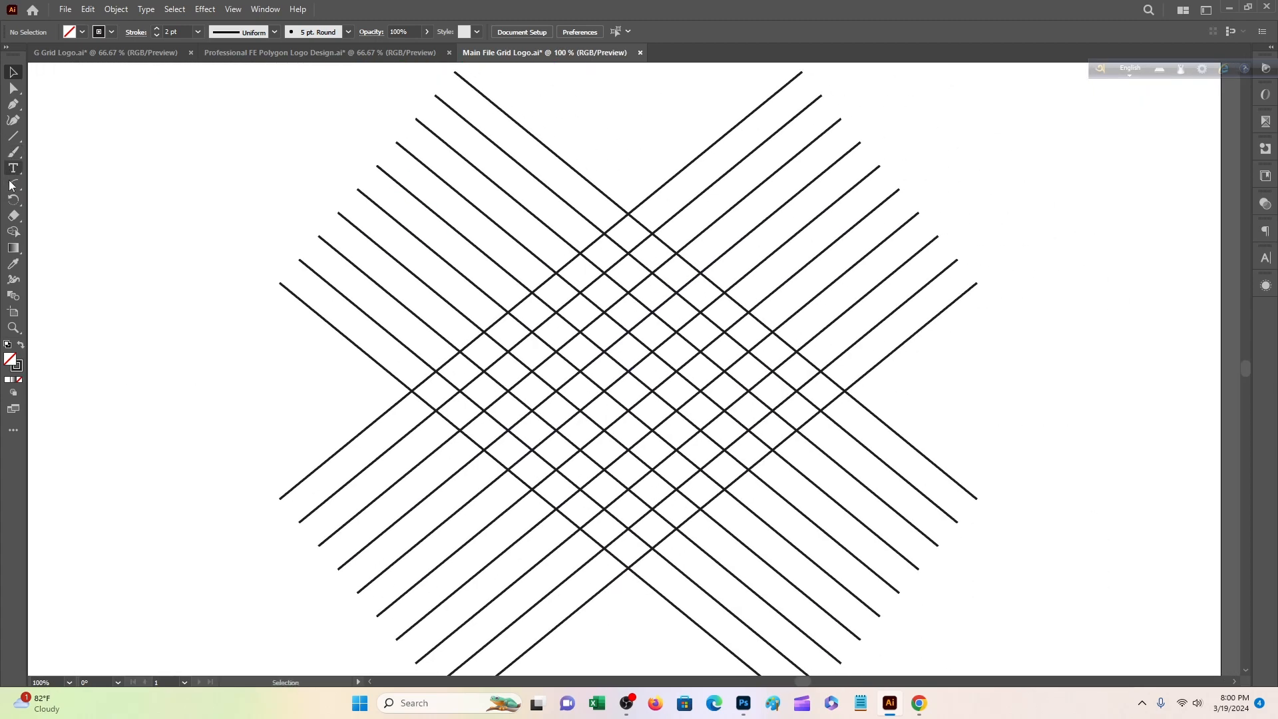
pyautogui.rightClick(10, 143)
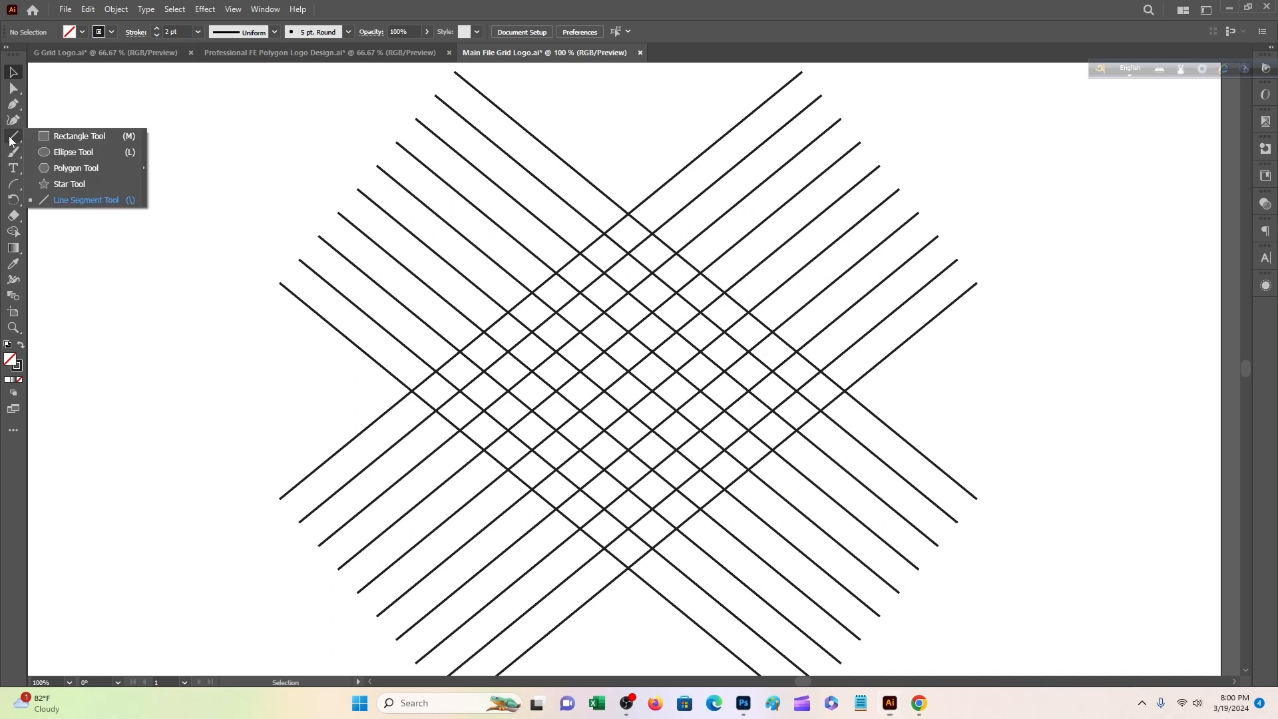
pyautogui.click(50, 154)
pyautogui.moveTo(598, 355); pyautogui.dragTo(734, 482)
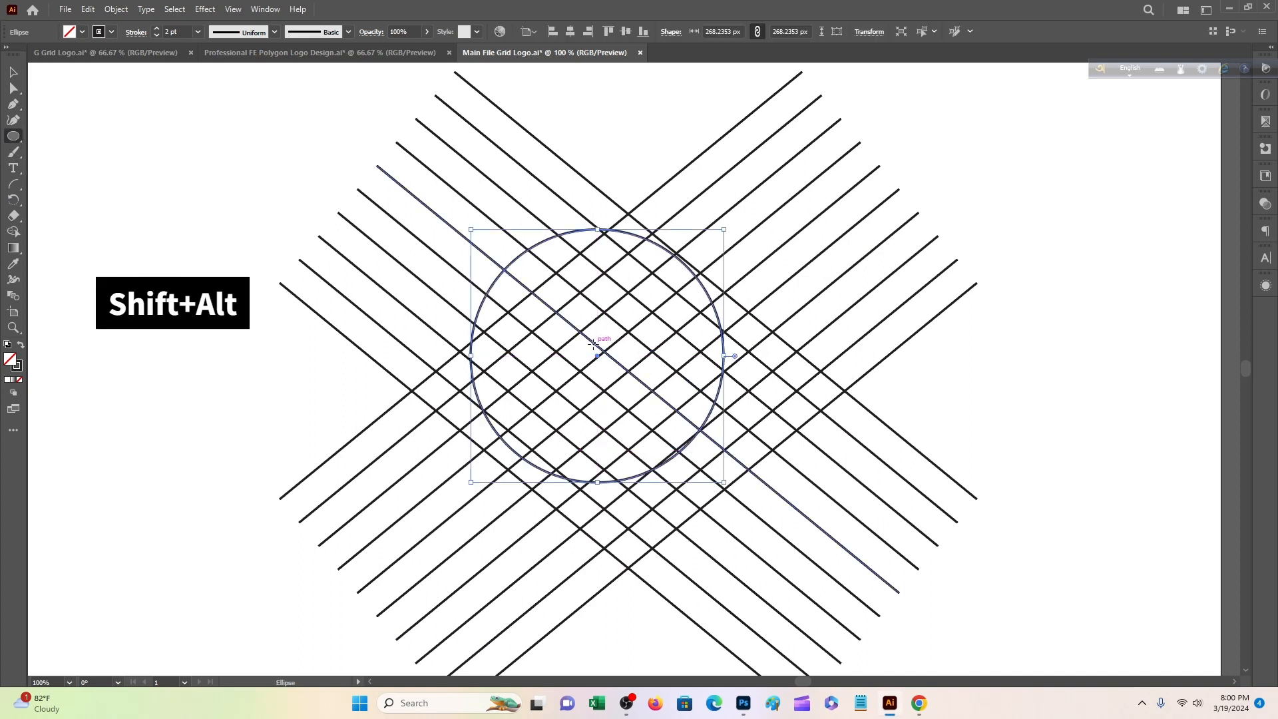
# Step: Move the circle to the centre of the grid and enlarge it to about 291 px in diameter
pyautogui.moveTo(597, 357); pyautogui.dragTo(624, 382)
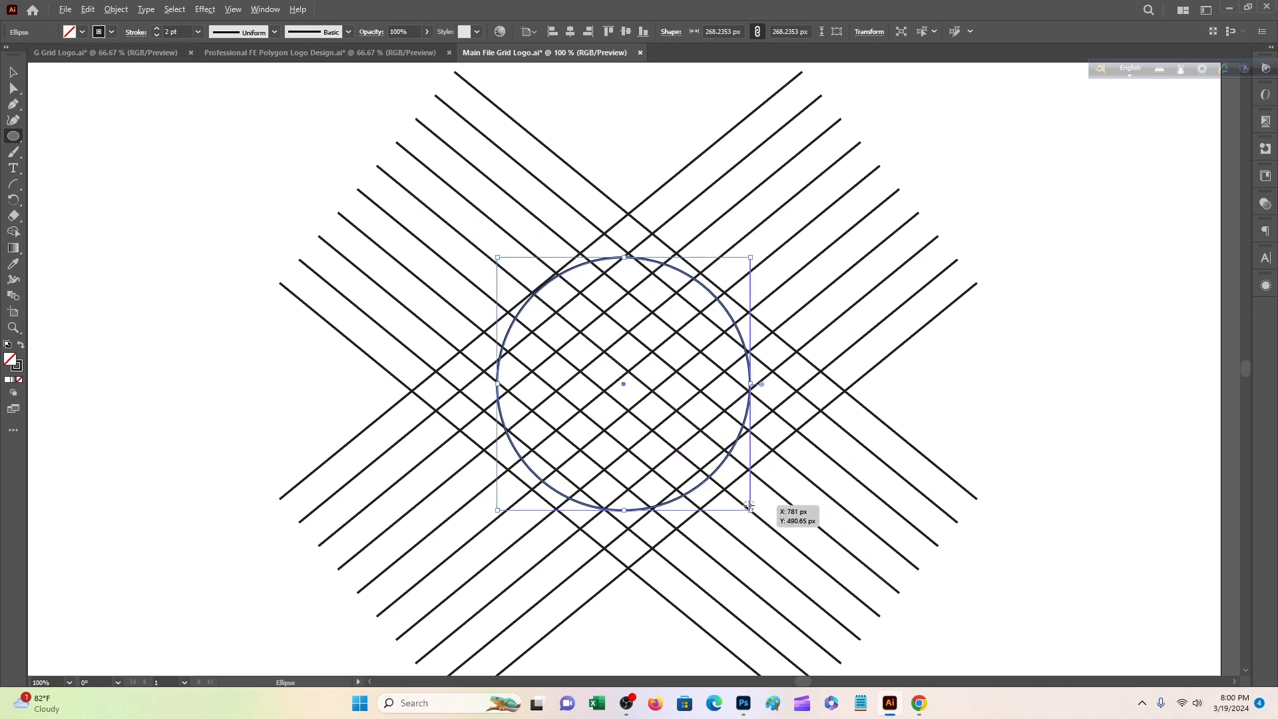
pyautogui.moveTo(751, 512); pyautogui.dragTo(762, 522)
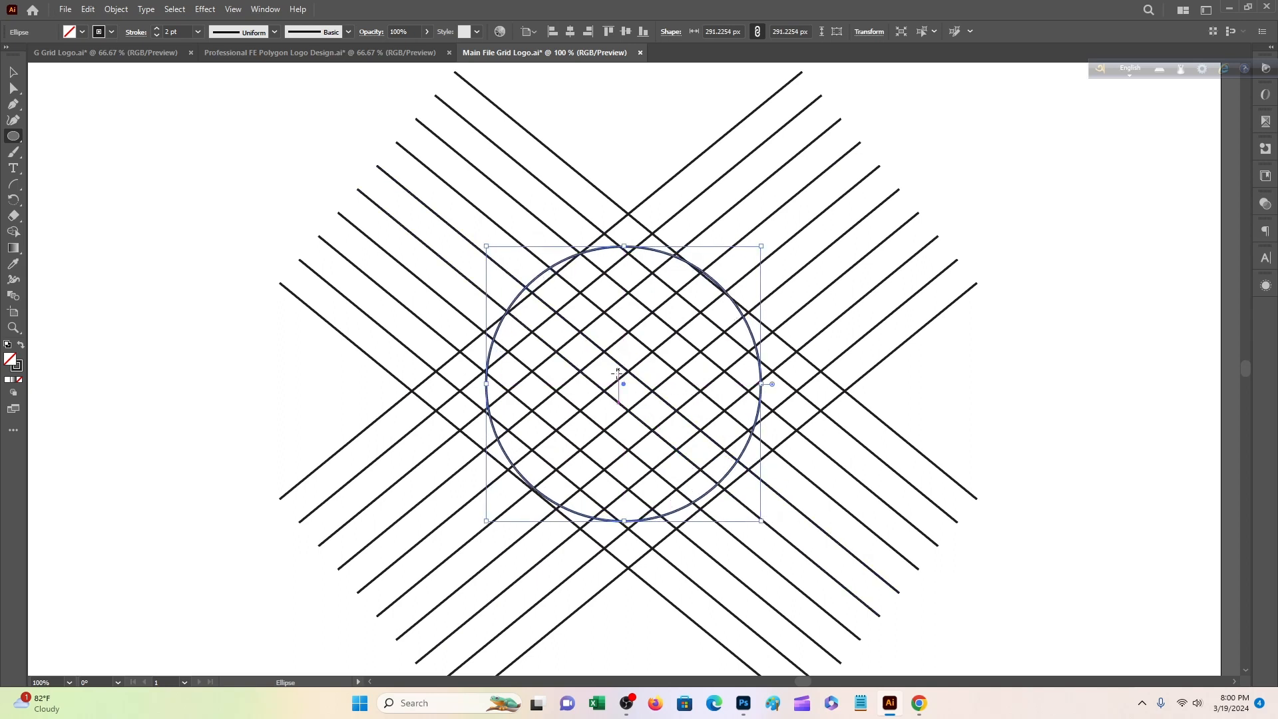
pyautogui.moveTo(625, 389); pyautogui.dragTo(629, 397)
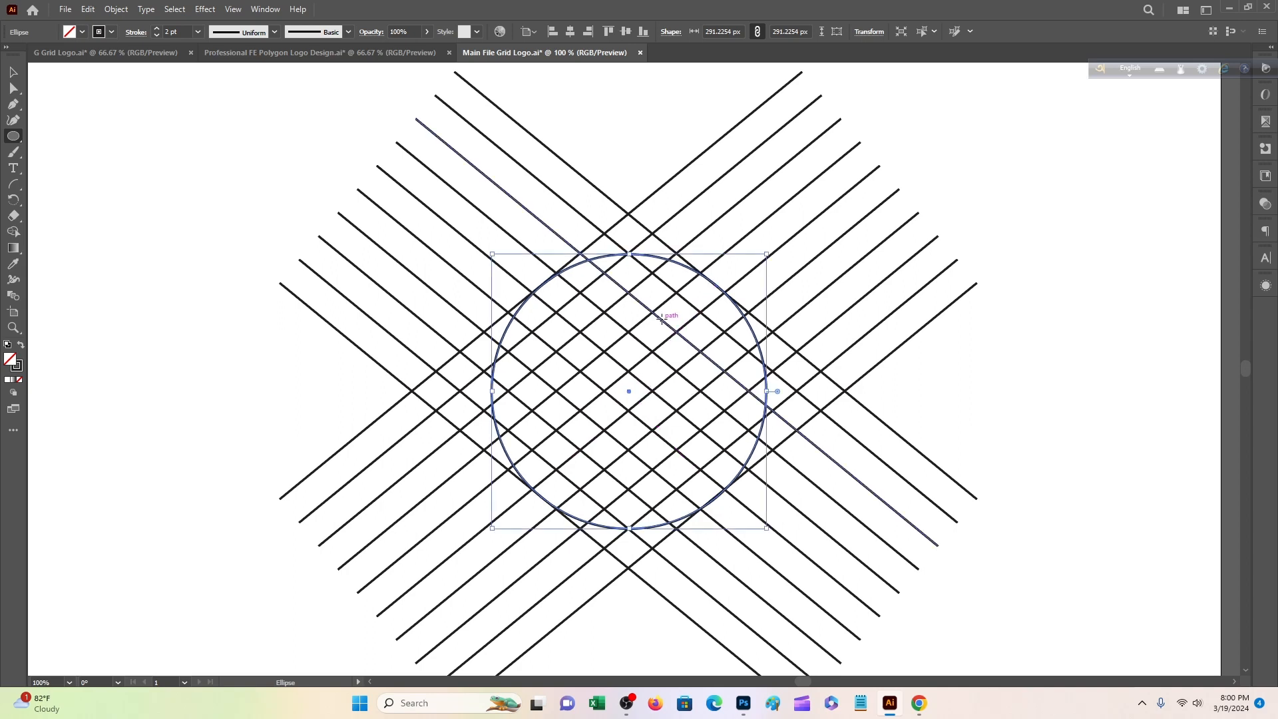
# Step: Paste a copy of the circle in front and scale it from its centre to about 225 px in diameter
pyautogui.rightClick(661, 308)
pyautogui.moveTo(757, 361)
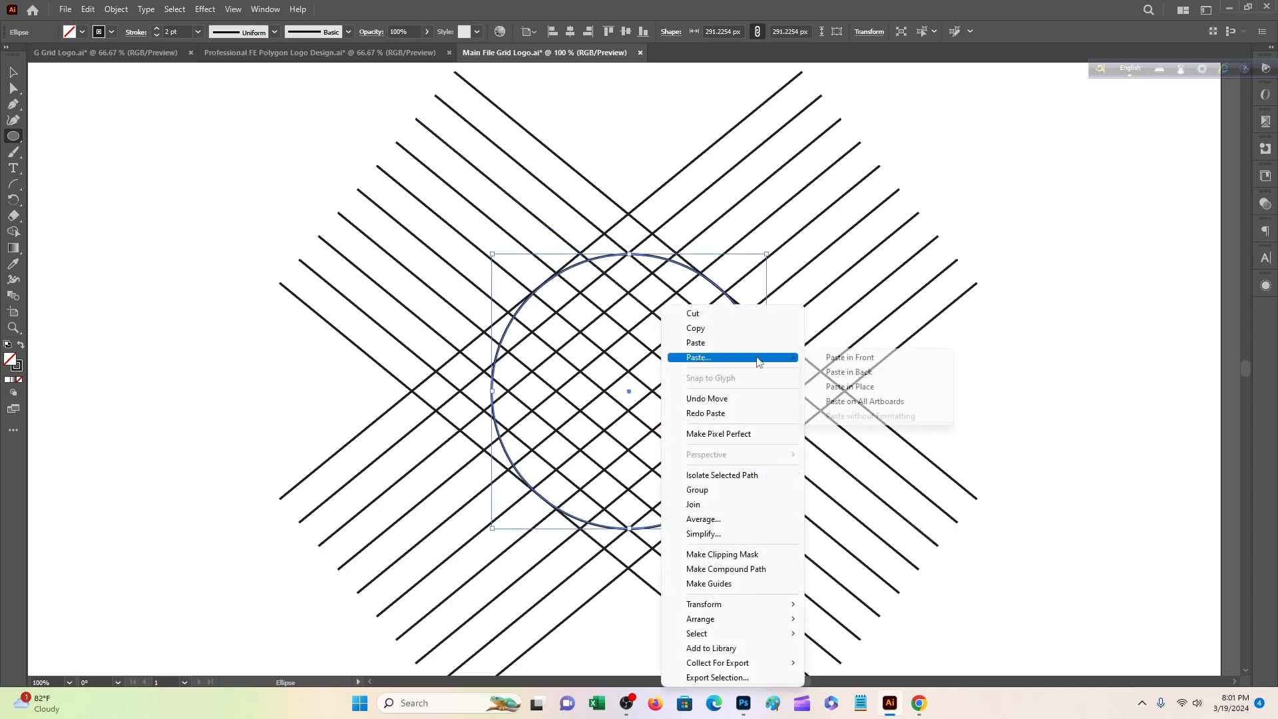
pyautogui.click(818, 355)
pyautogui.moveTo(775, 254); pyautogui.dragTo(755, 285)
# Step: Copy the inner circle, paste it in front, and scale the copy concentrically to about 164 px in diameter
pyautogui.rightClick(668, 307)
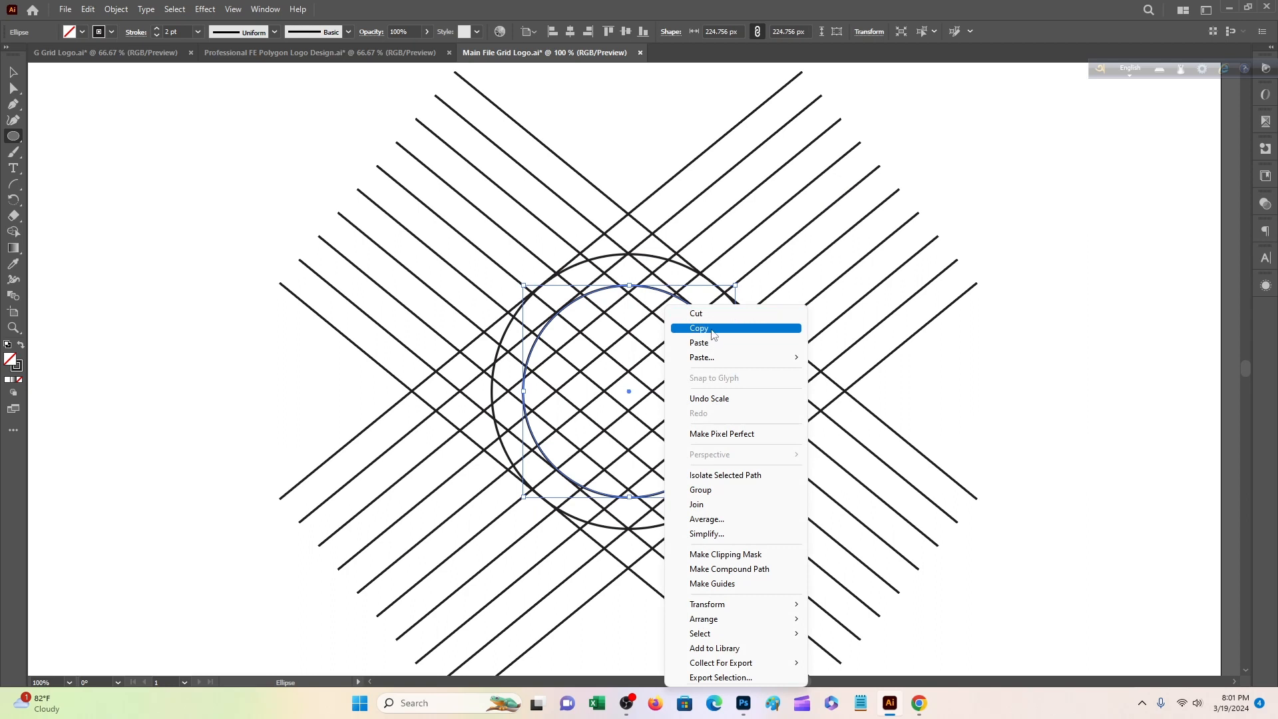
pyautogui.click(693, 327)
pyautogui.rightClick(681, 306)
pyautogui.moveTo(746, 357)
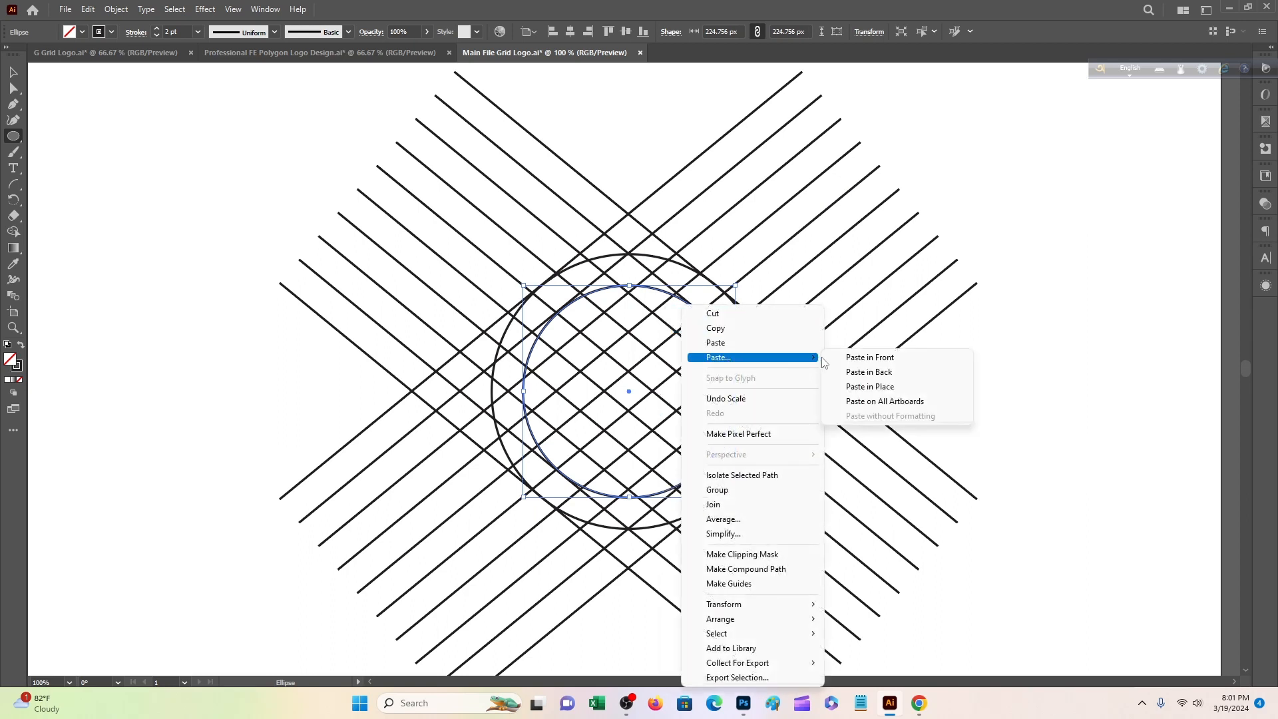
pyautogui.click(857, 359)
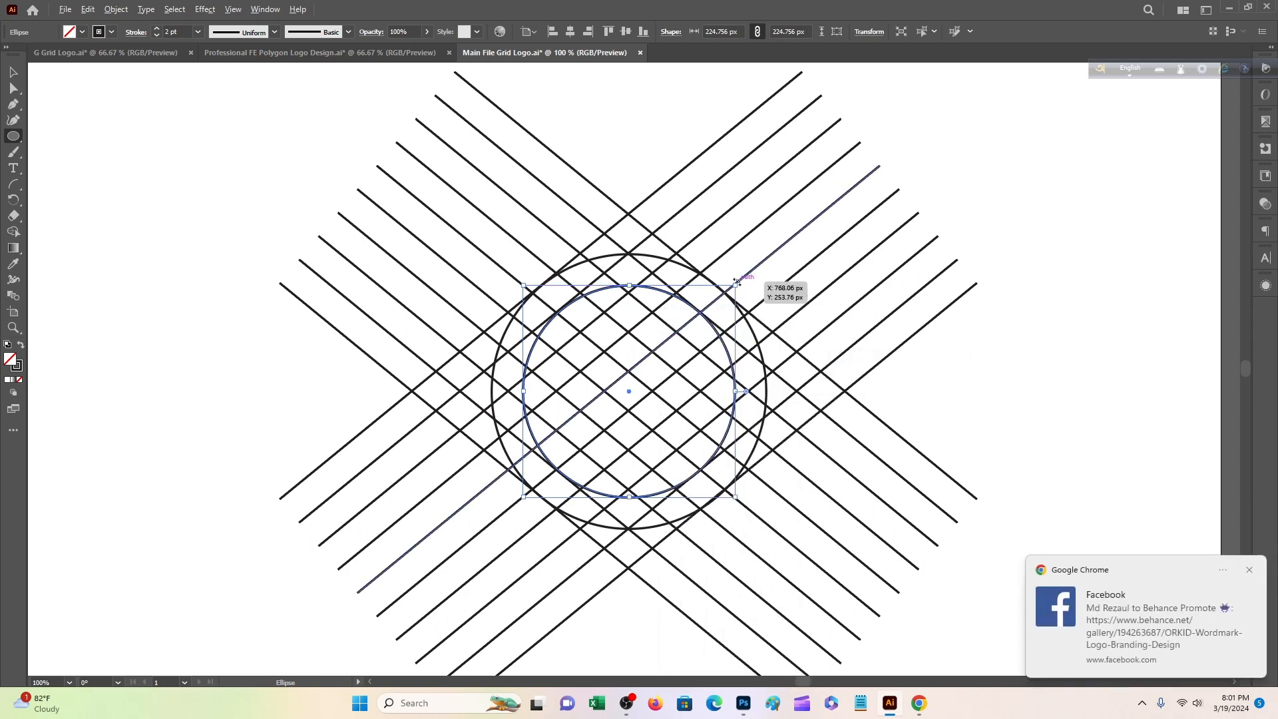
pyautogui.click(1250, 571)
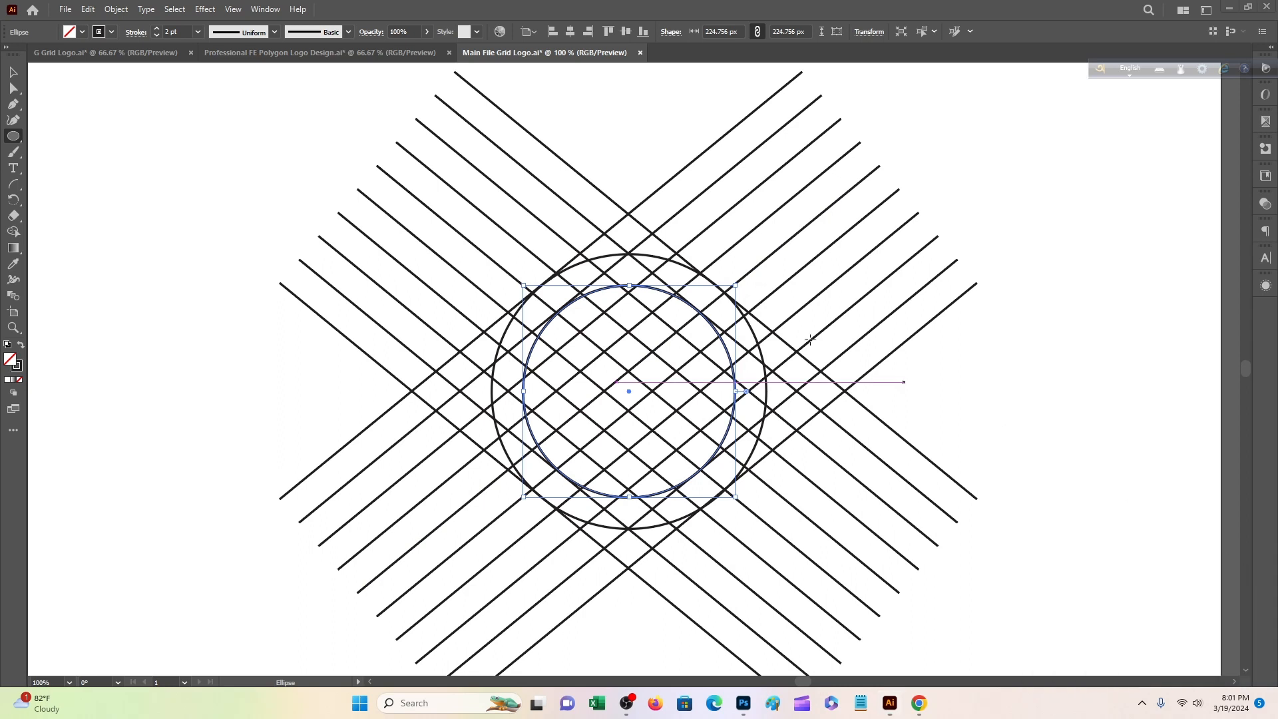
pyautogui.moveTo(739, 283); pyautogui.dragTo(727, 316)
# Step: Paste a copy of the smallest circle in front and scale it concentrically to about 101 px, completing four concentric circles
pyautogui.rightClick(708, 312)
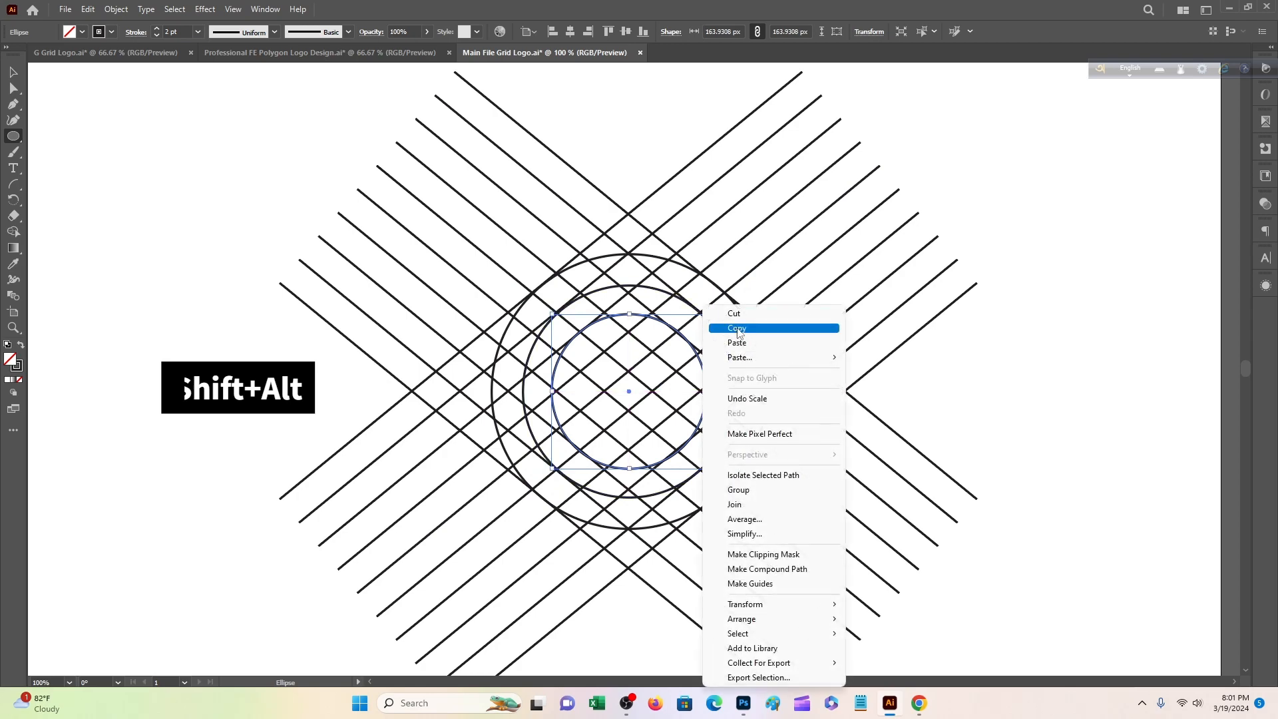
pyautogui.click(741, 329)
pyautogui.rightClick(701, 400)
pyautogui.moveTo(799, 358)
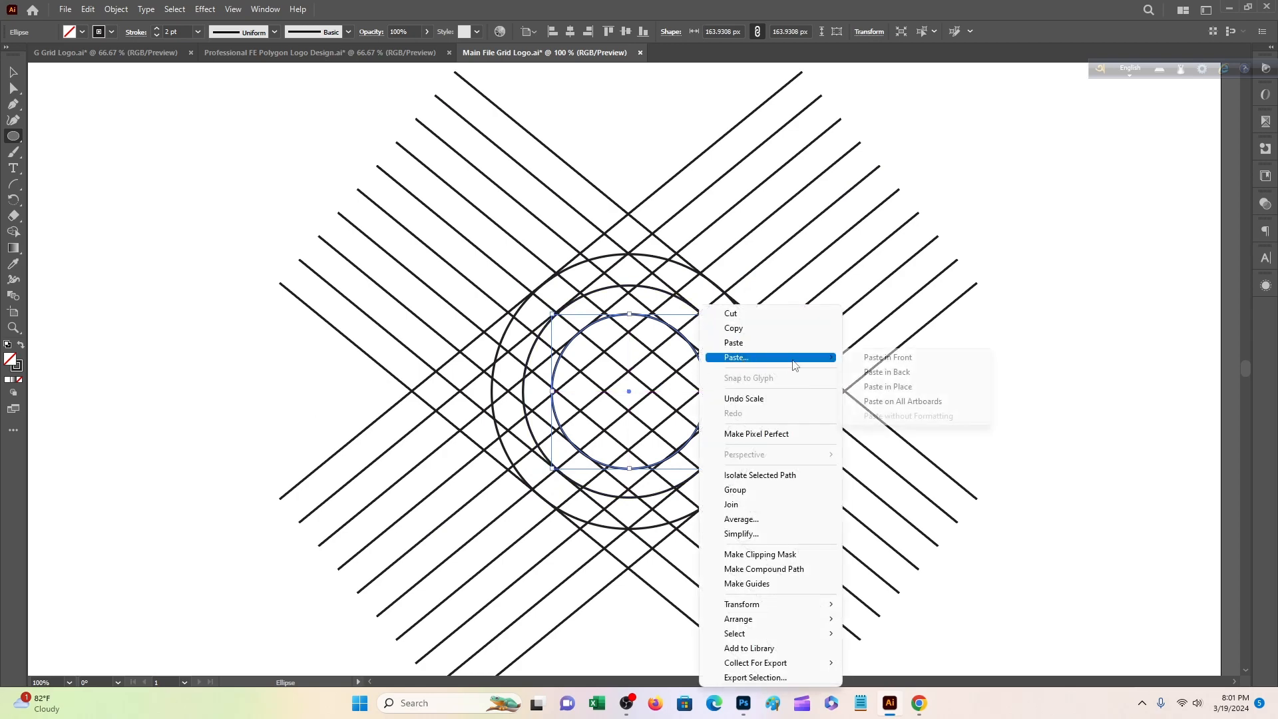
pyautogui.click(899, 358)
pyautogui.moveTo(706, 315); pyautogui.dragTo(690, 346)
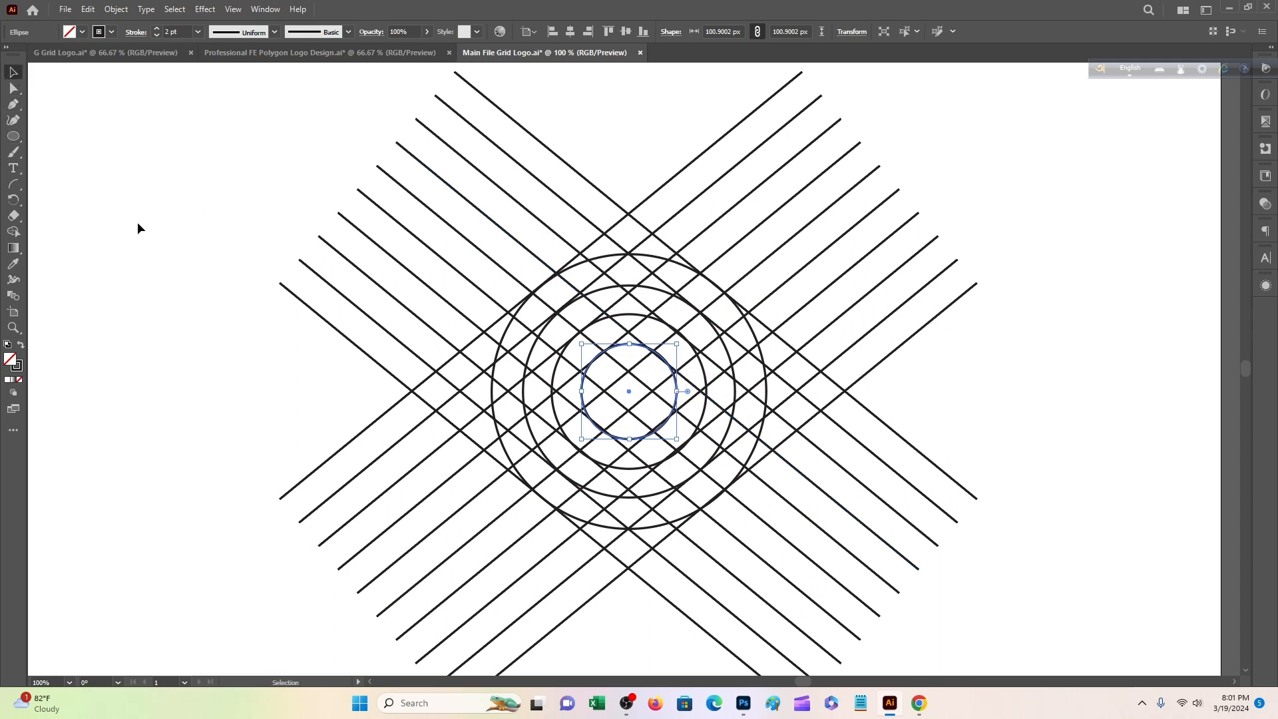
pyautogui.click(204, 260)
pyautogui.scroll(-1, 217, 261)
pyautogui.scroll(1, 217, 265)
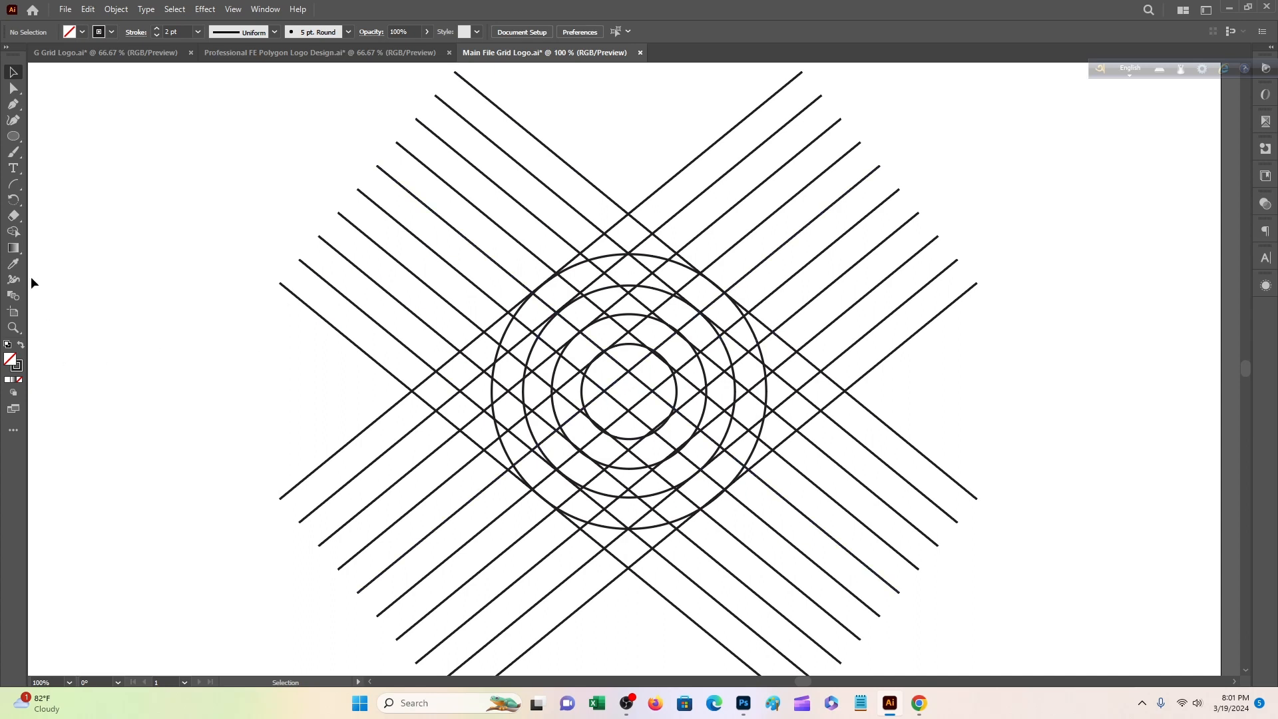
# Step: Draw a separate circle just to the right of the concentric circles, fitted to the grid lines at about 99 px in diameter
pyautogui.moveTo(13, 135); pyautogui.dragTo(47, 148)
pyautogui.moveTo(797, 340); pyautogui.dragTo(848, 403)
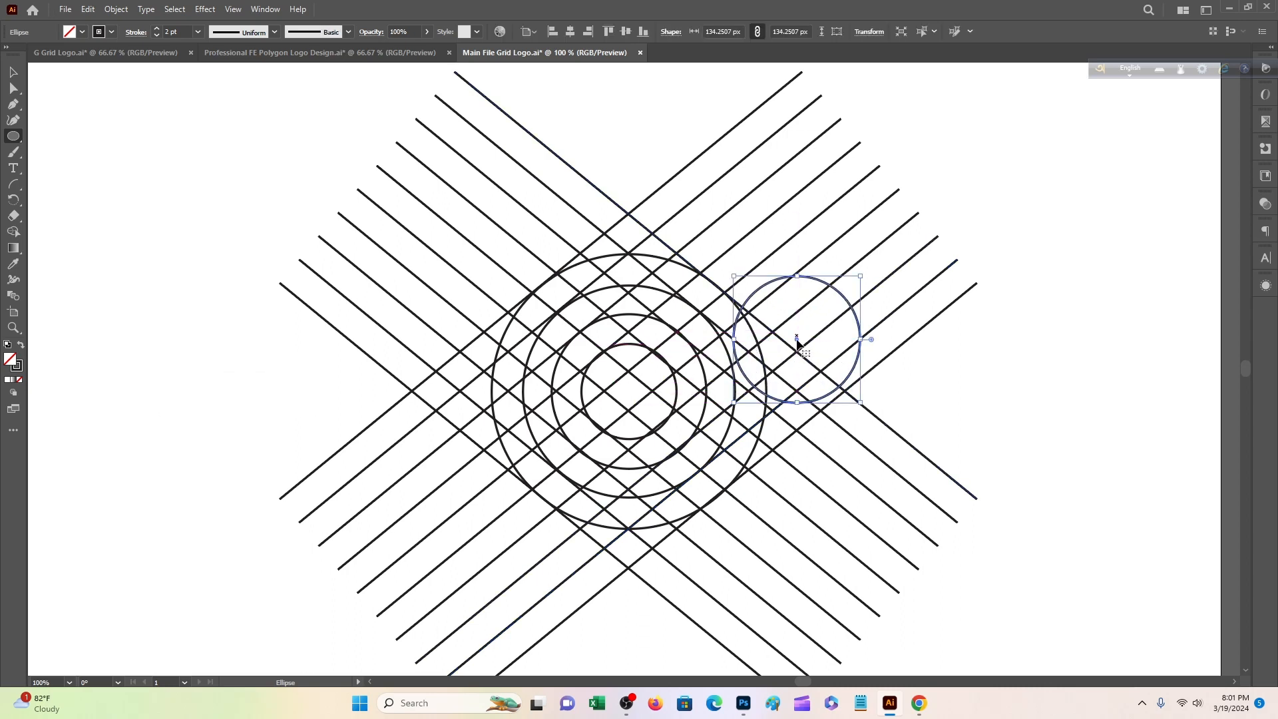
pyautogui.moveTo(797, 340); pyautogui.dragTo(824, 361)
pyautogui.moveTo(886, 294); pyautogui.dragTo(866, 313)
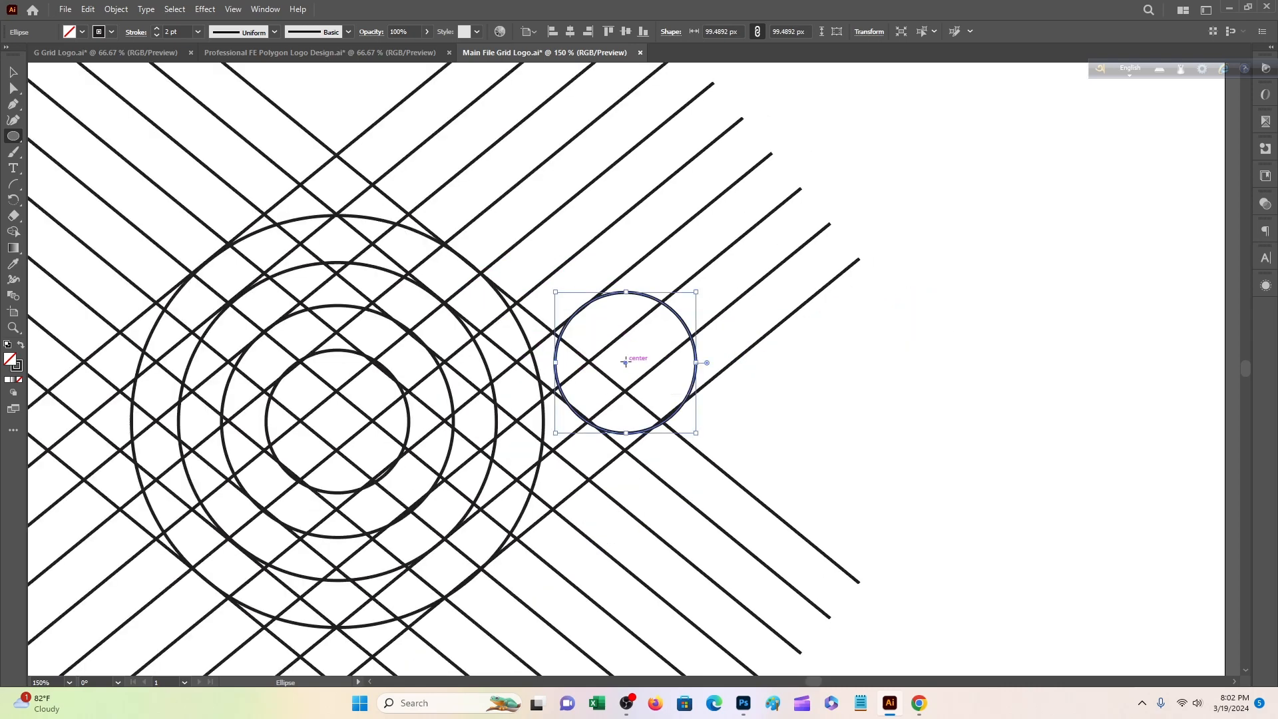
# Step: Copy the small outer circle, paste it in front, and move the copy up and right by about one grid cell
pyautogui.rightClick(625, 363)
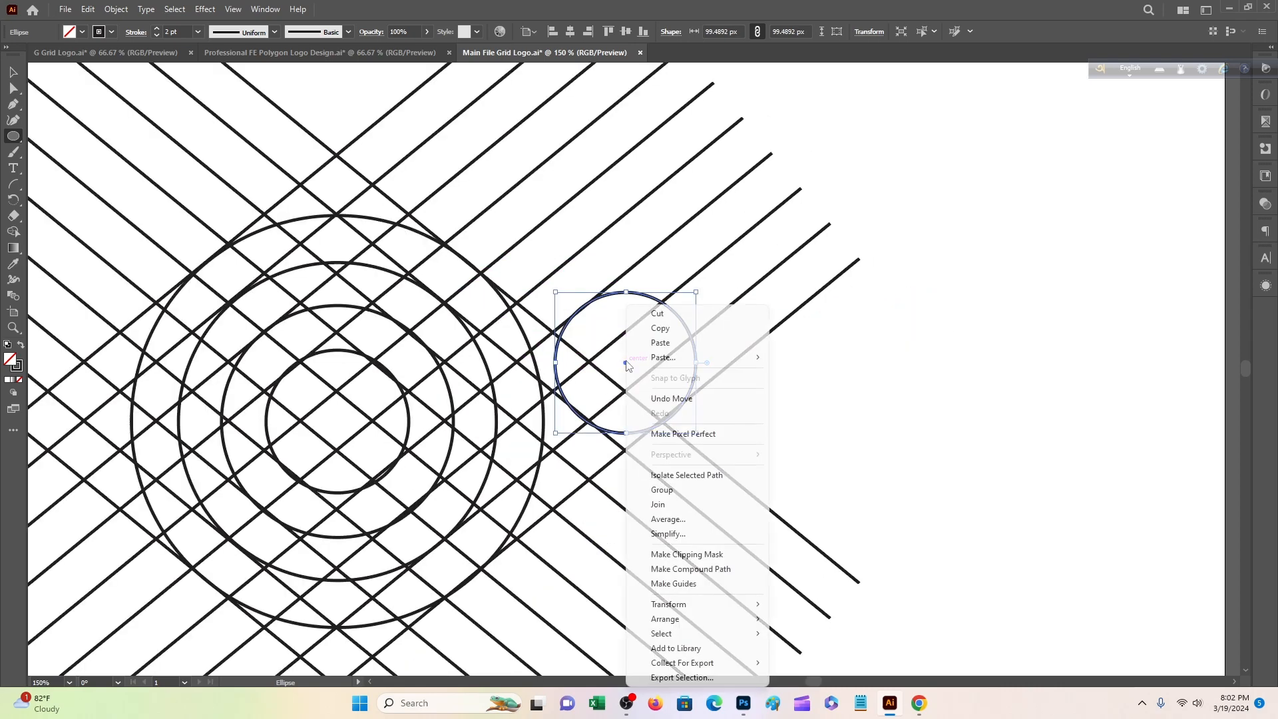
pyautogui.click(673, 329)
pyautogui.rightClick(660, 333)
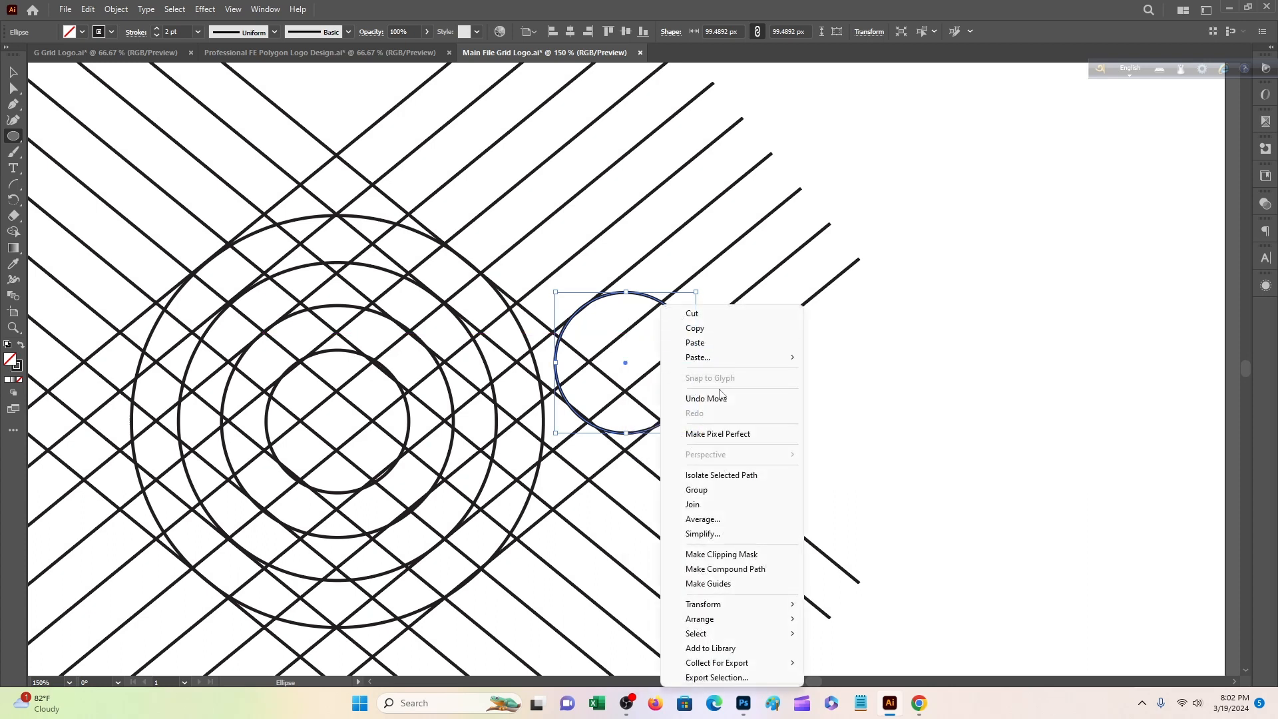
pyautogui.moveTo(785, 358)
pyautogui.click(837, 358)
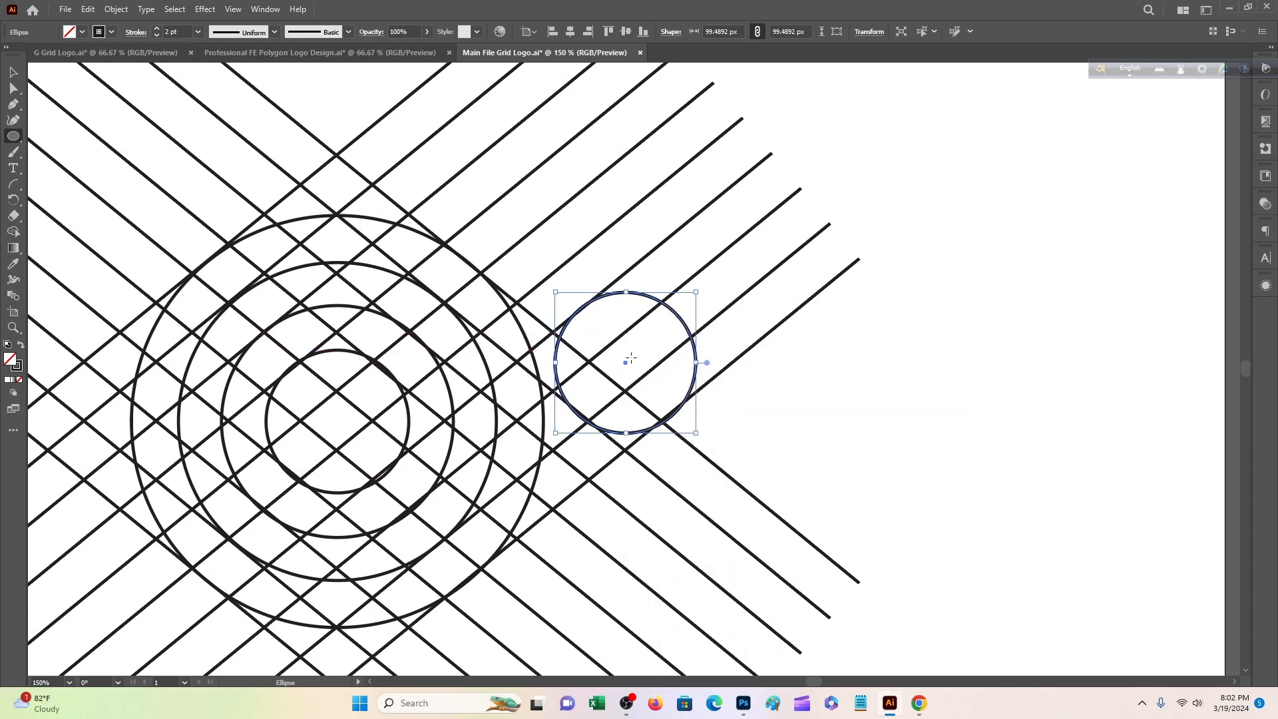
pyautogui.moveTo(625, 362); pyautogui.dragTo(661, 334)
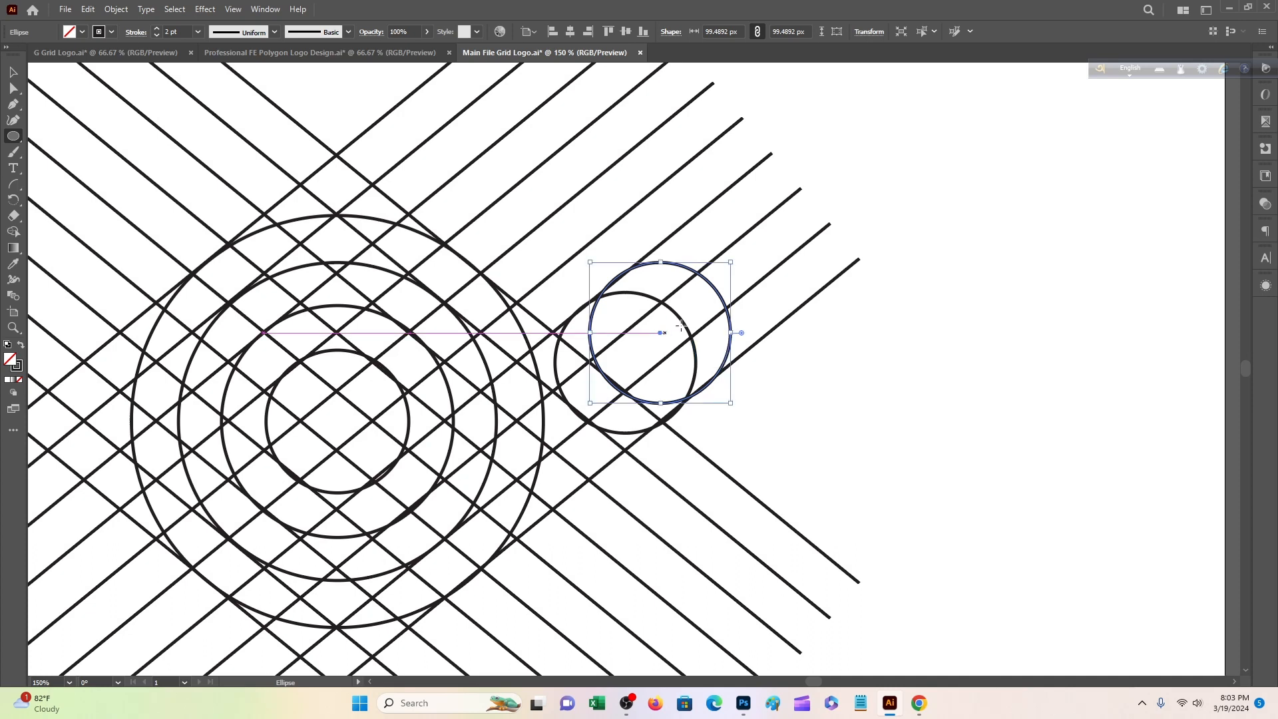
pyautogui.click(12, 73)
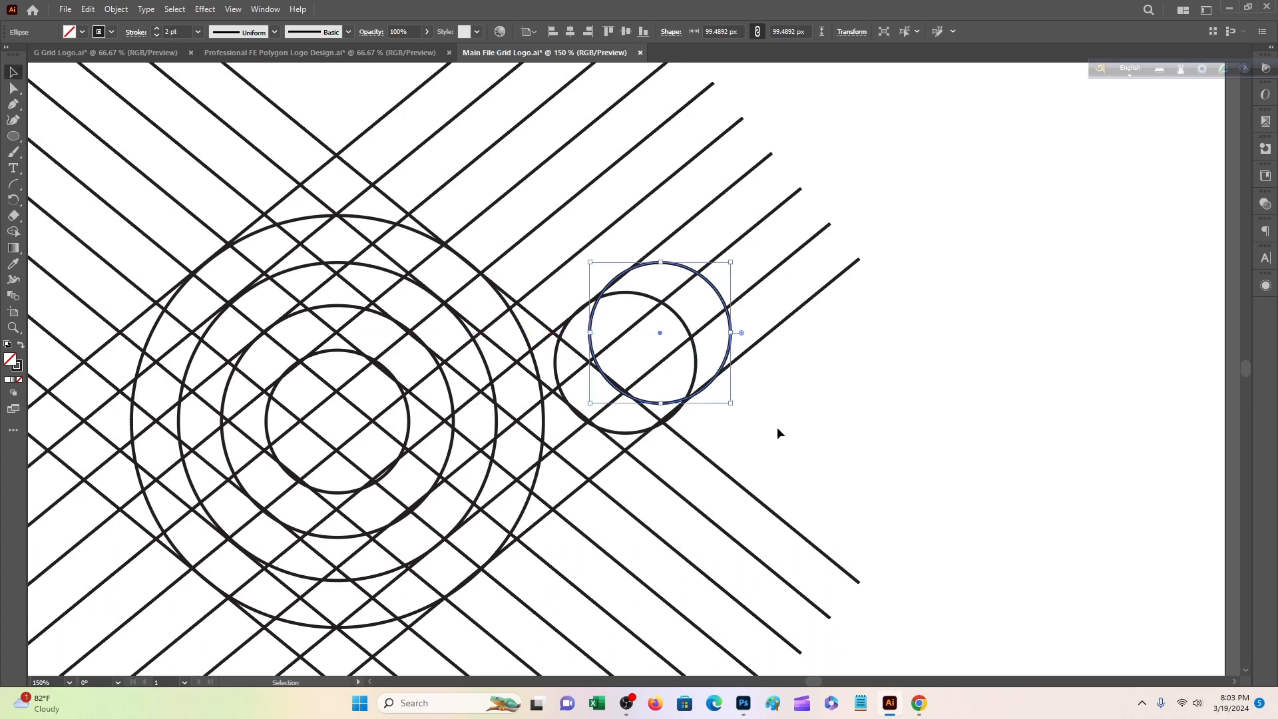
# Step: Group the two overlapping small circles beside the concentric circles
pyautogui.click(777, 429)
pyautogui.click(679, 266)
pyautogui.moveTo(641, 318); pyautogui.dragTo(649, 304)
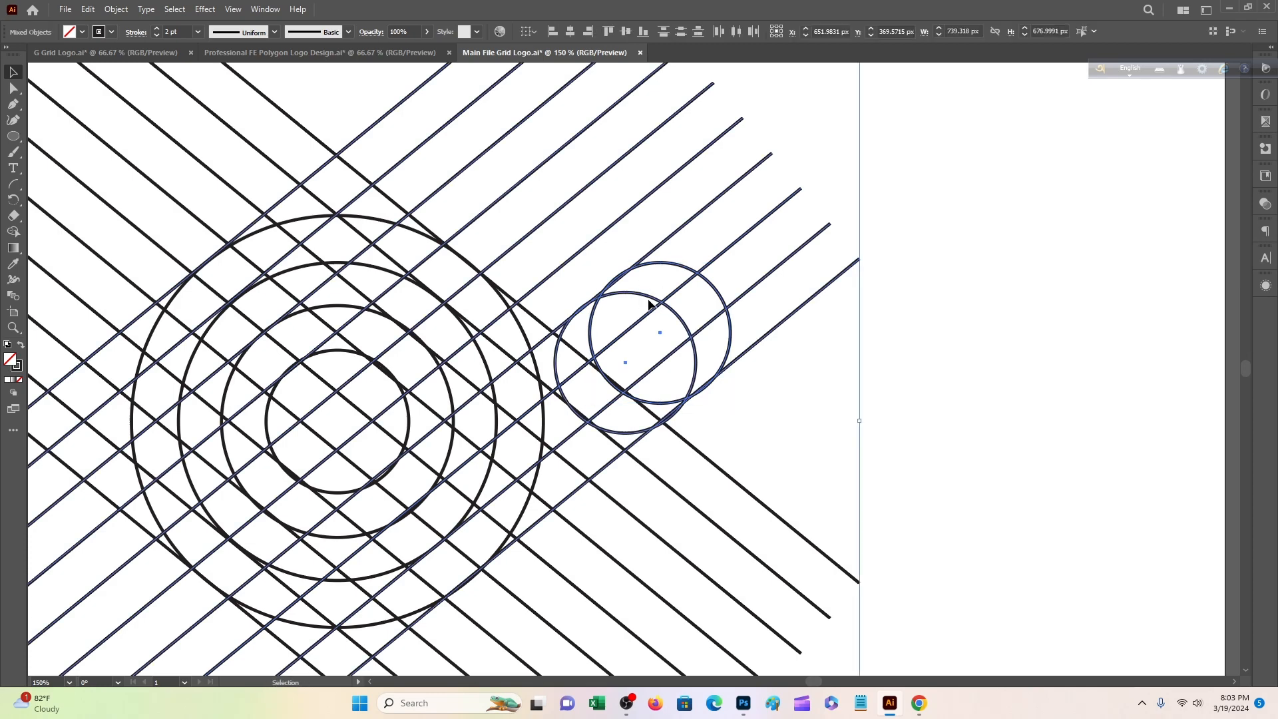
pyautogui.click(691, 310)
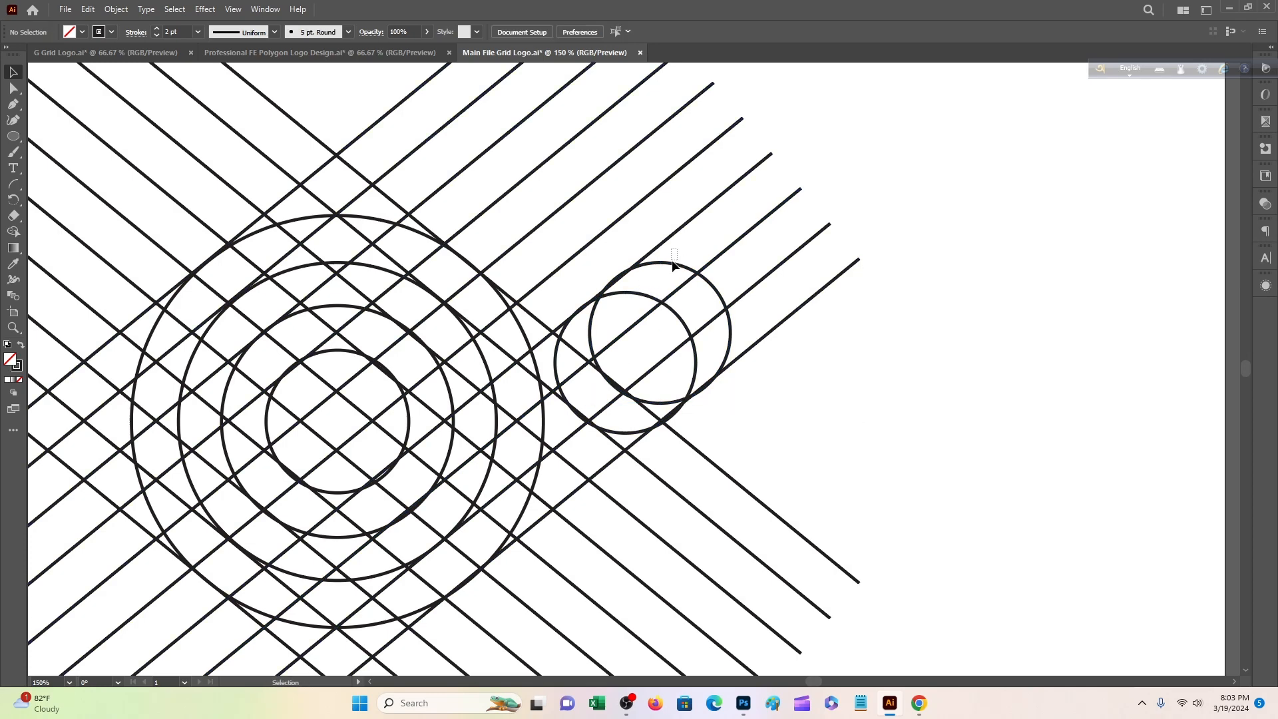
pyautogui.click(632, 298)
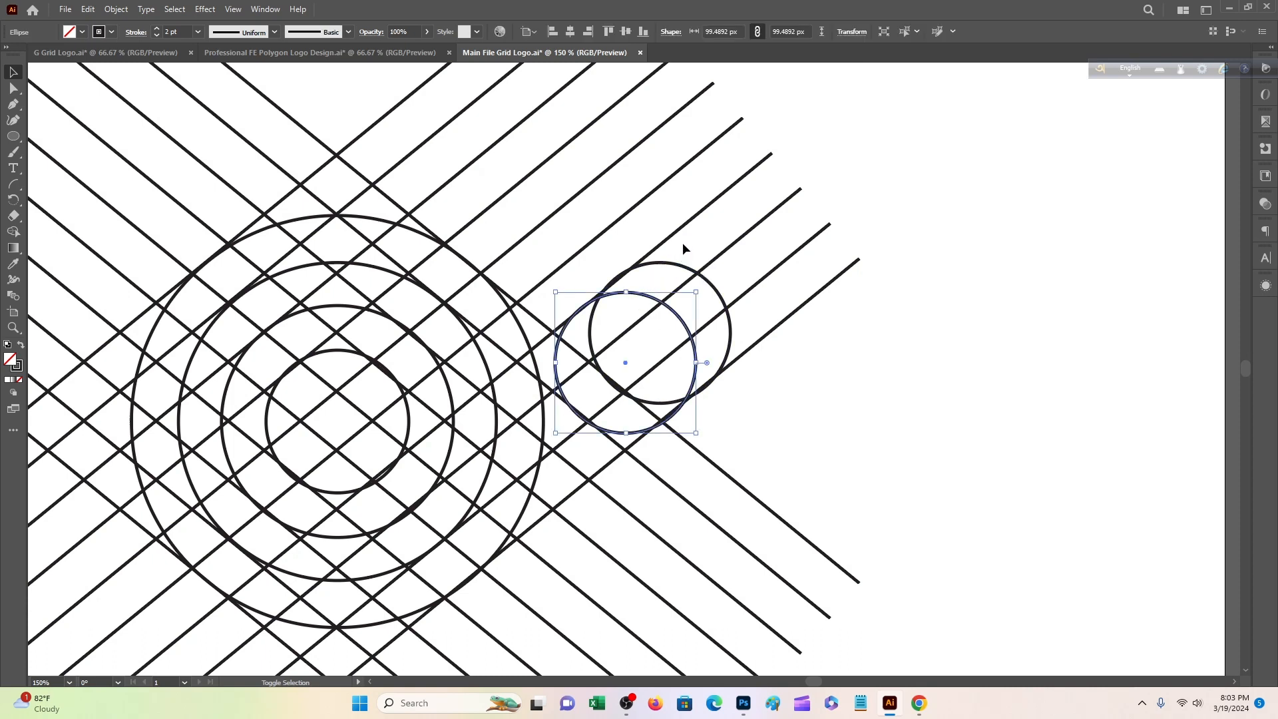
pyautogui.keyDown('shift'); pyautogui.click(677, 280); pyautogui.keyUp('shift')
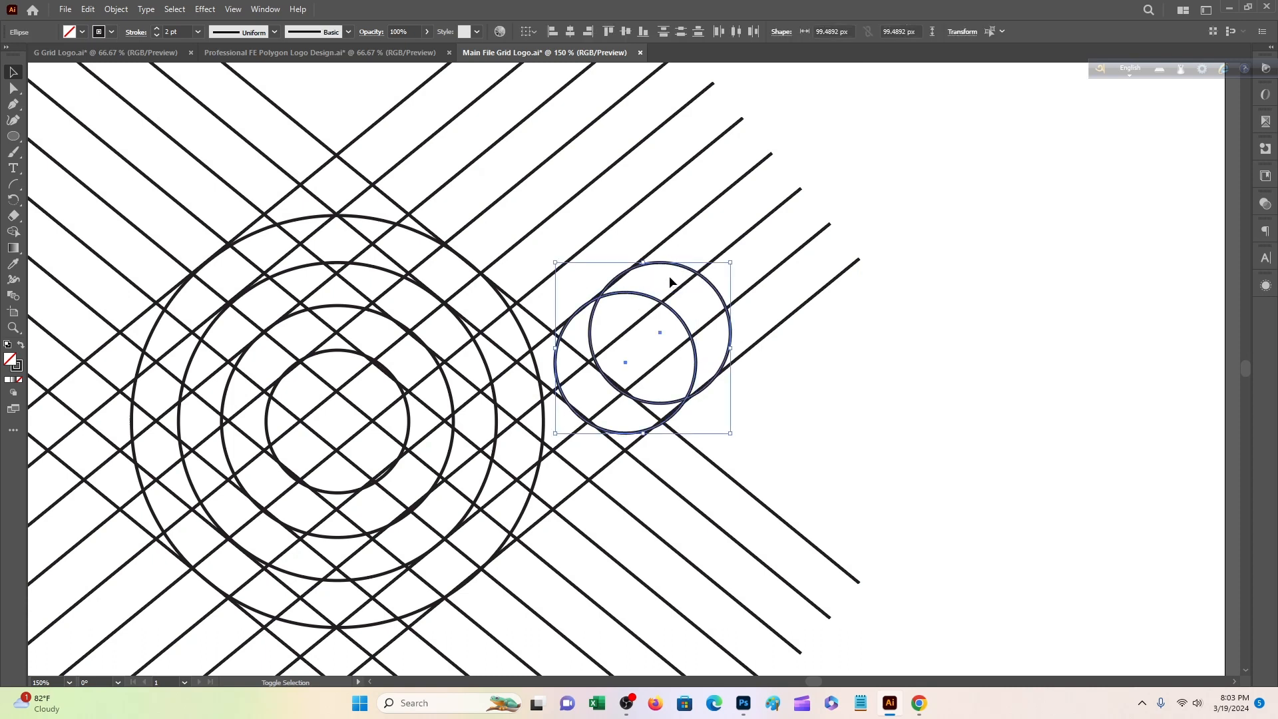
pyautogui.rightClick(672, 285)
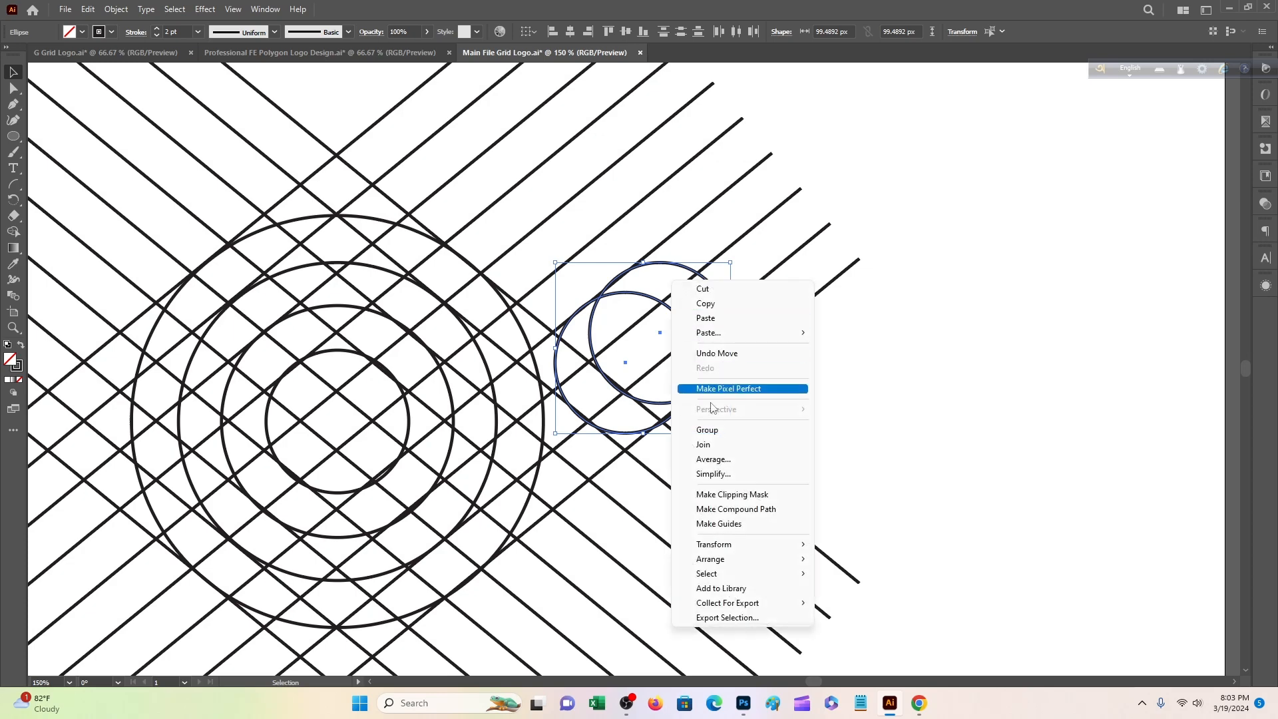
pyautogui.click(720, 432)
pyautogui.scroll(-2, 679, 283)
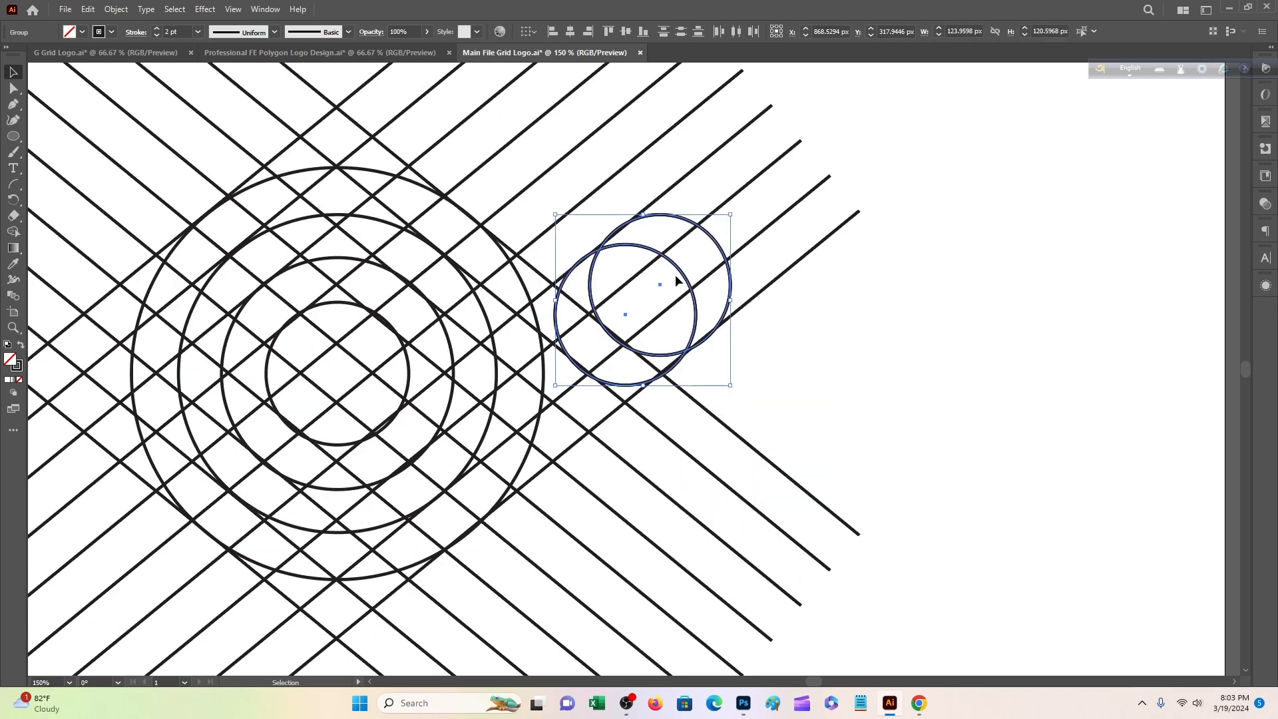
# Step: Copy the small circle pair, paste it in front, and place the copy on the grid at the lower left of the concentric circles
pyautogui.rightClick(681, 280)
pyautogui.click(720, 301)
pyautogui.rightClick(688, 289)
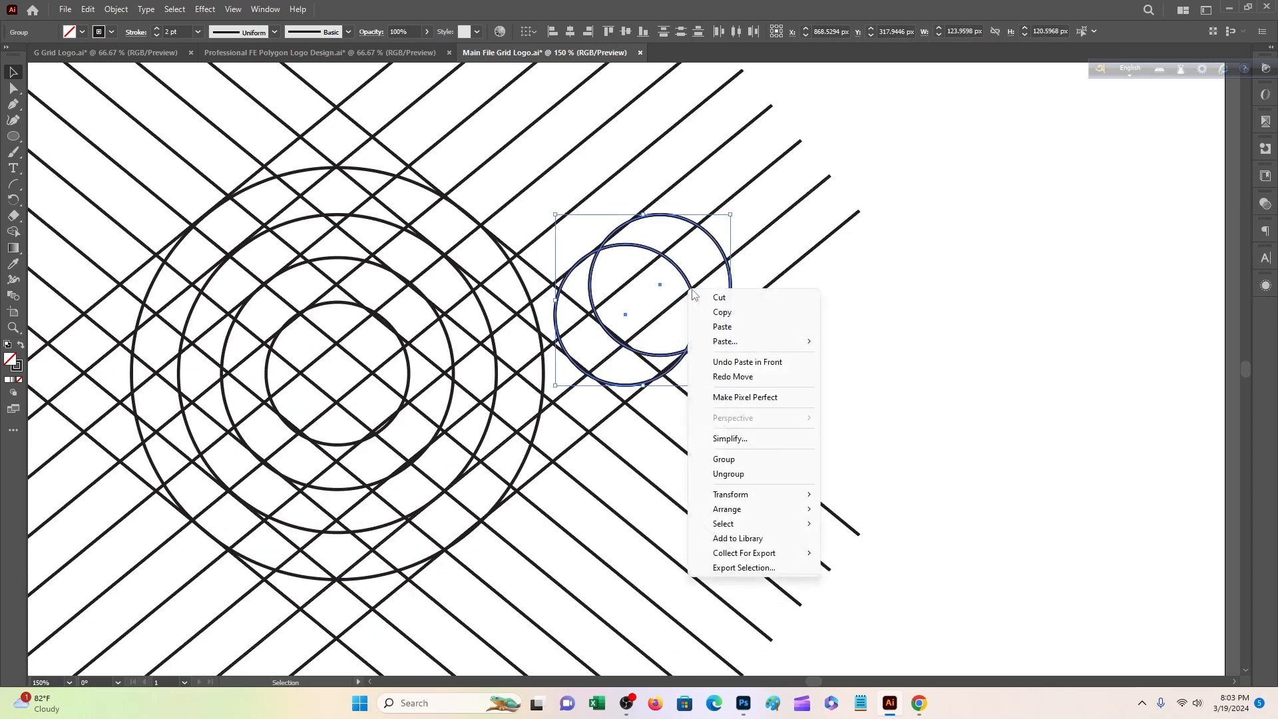
pyautogui.moveTo(737, 349)
pyautogui.click(866, 342)
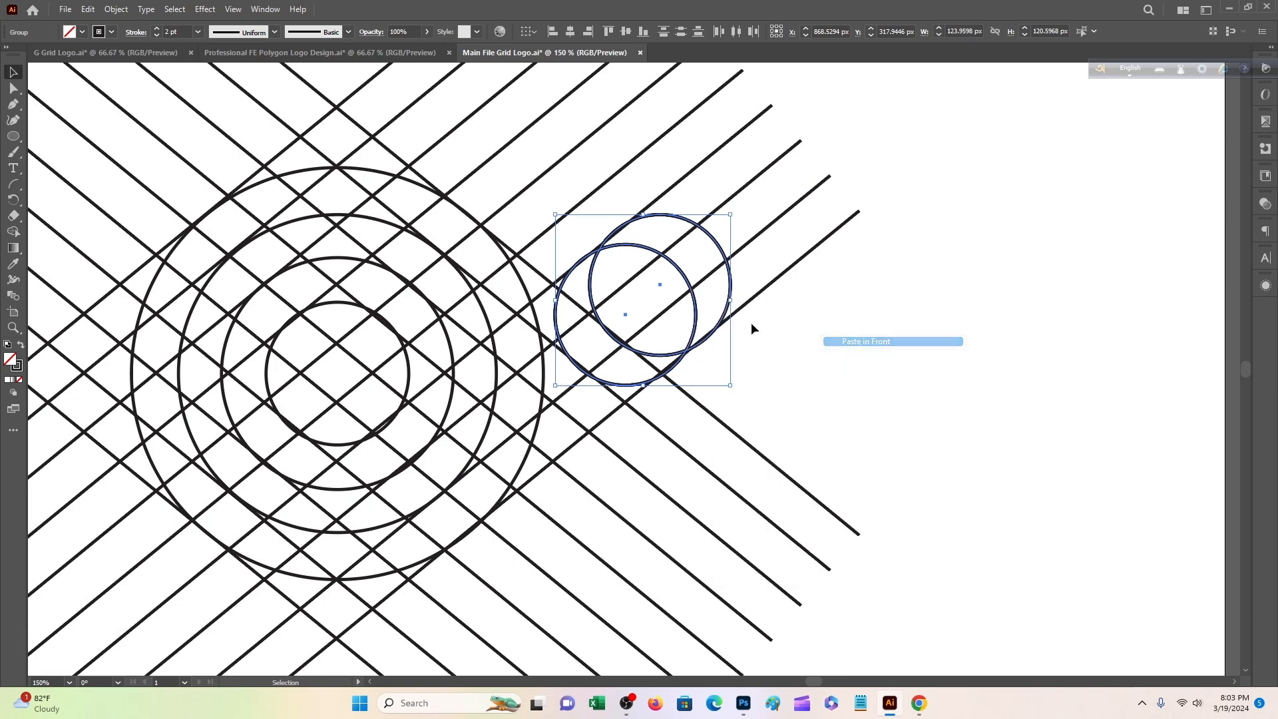
pyautogui.moveTo(688, 303); pyautogui.dragTo(439, 452)
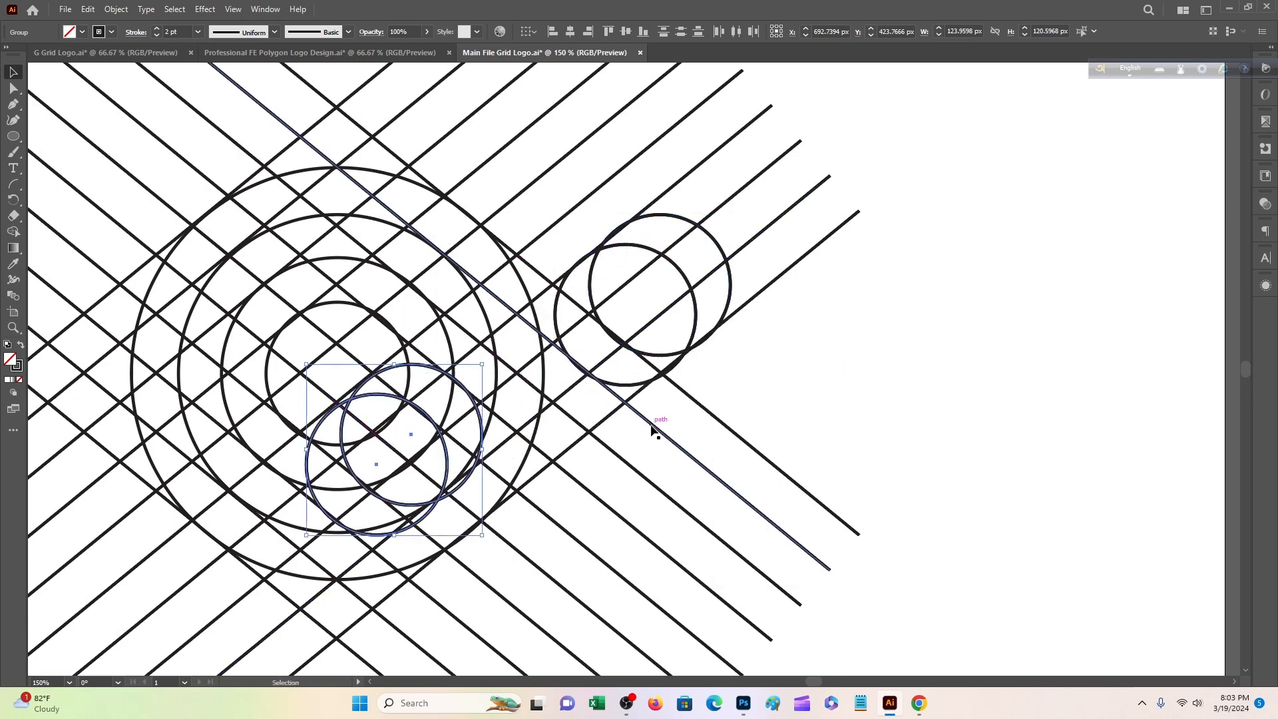
pyautogui.moveTo(653, 422); pyautogui.dragTo(919, 272)
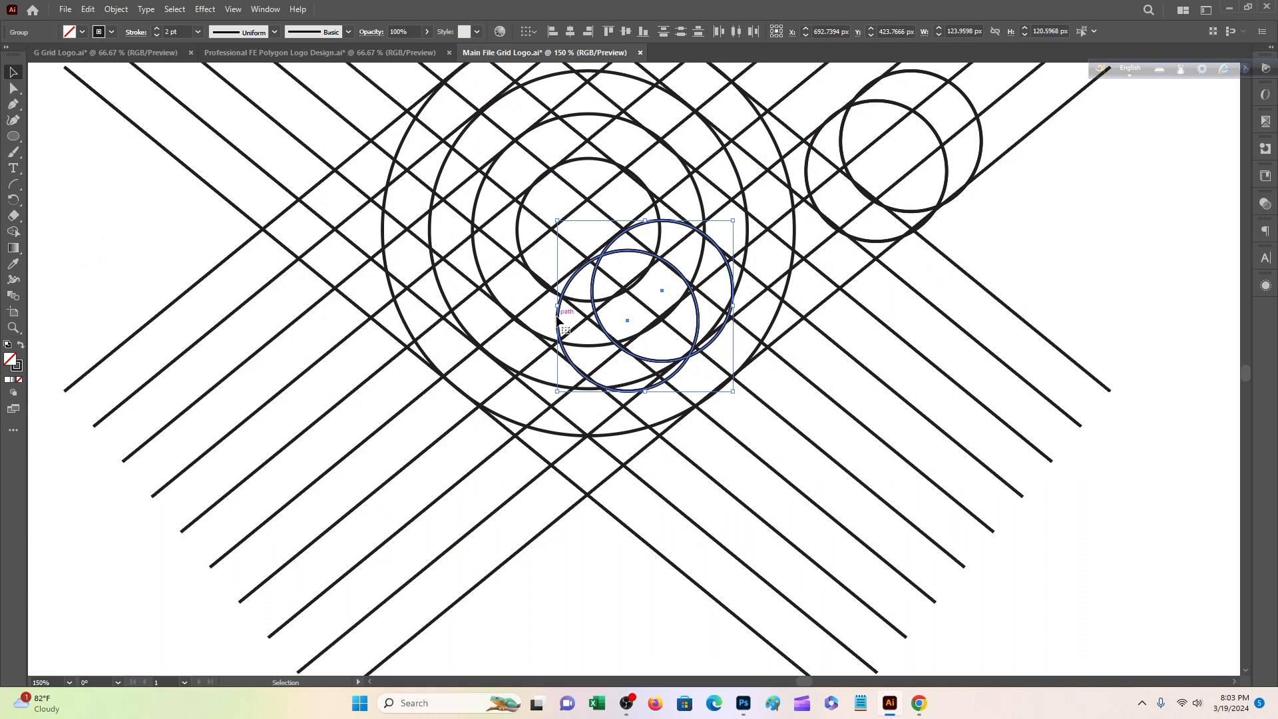
pyautogui.moveTo(558, 319); pyautogui.dragTo(193, 314)
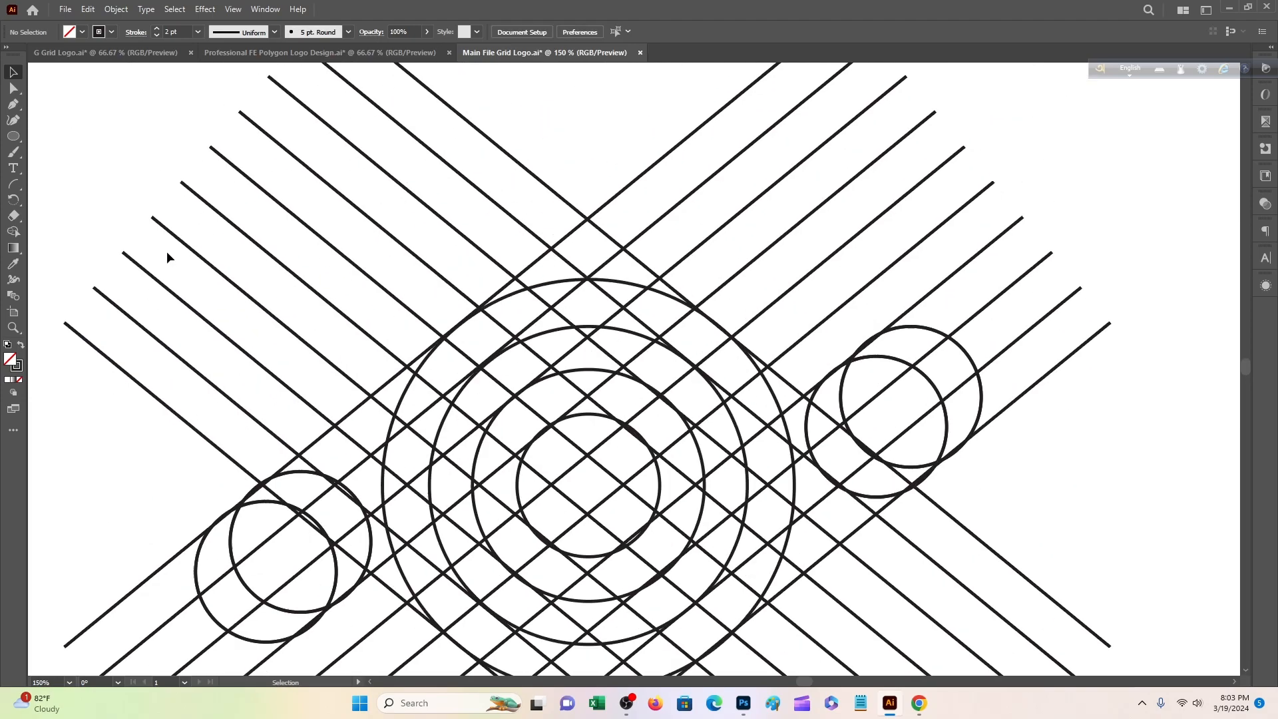
# Step: Recentre the second-smallest concentric circle on the grid intersection shared by the inner circles
pyautogui.hotkey('ctrl', '+')
pyautogui.hotkey('ctrl', '+')
pyautogui.hotkey('ctrl', '+')
pyautogui.scroll(-8, 320, 317)
pyautogui.moveTo(342, 250); pyautogui.dragTo(340, 249)
pyautogui.scroll(-5, 873, 511)
pyautogui.hotkey('ctrl', '-')
pyautogui.click(867, 363)
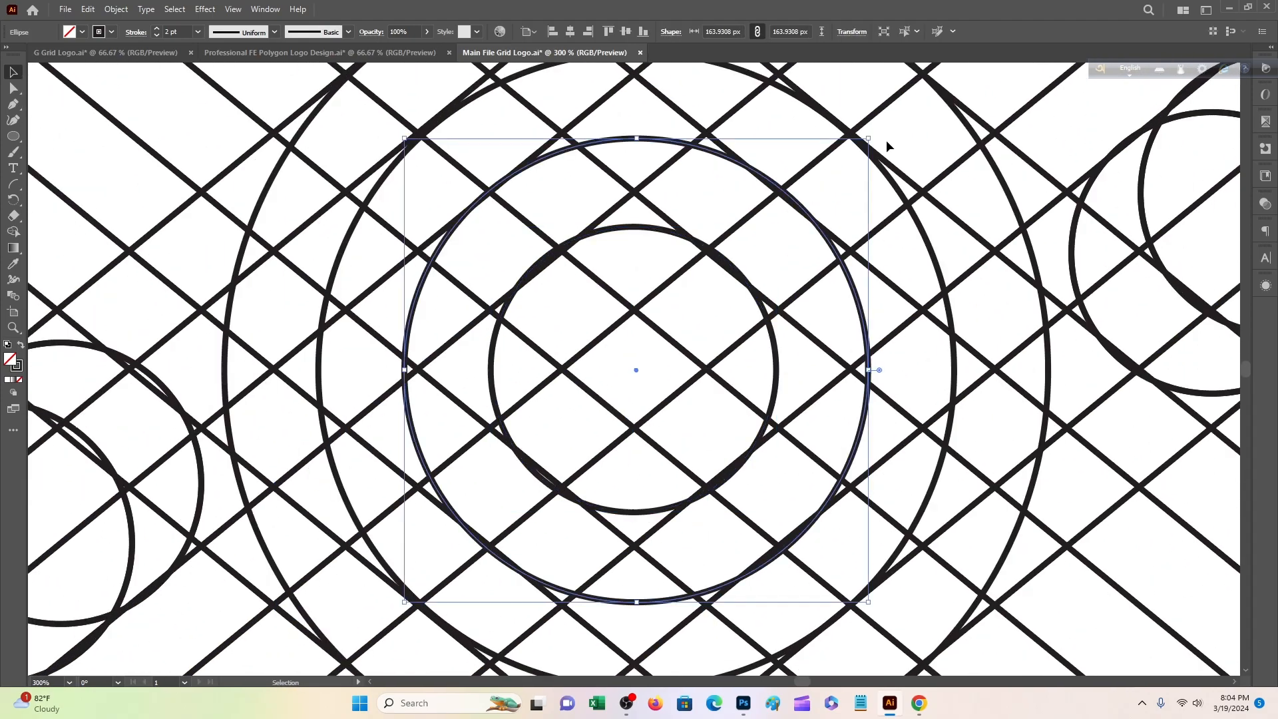
pyautogui.moveTo(634, 374); pyautogui.dragTo(632, 371)
# Step: Scale the second-largest circle concentrically to about 227 px and refit the outermost circle to the grid lines
pyautogui.scroll(3, 634, 371)
pyautogui.click(859, 257)
pyautogui.moveTo(952, 164); pyautogui.dragTo(967, 161)
pyautogui.scroll(-1, 411, 231)
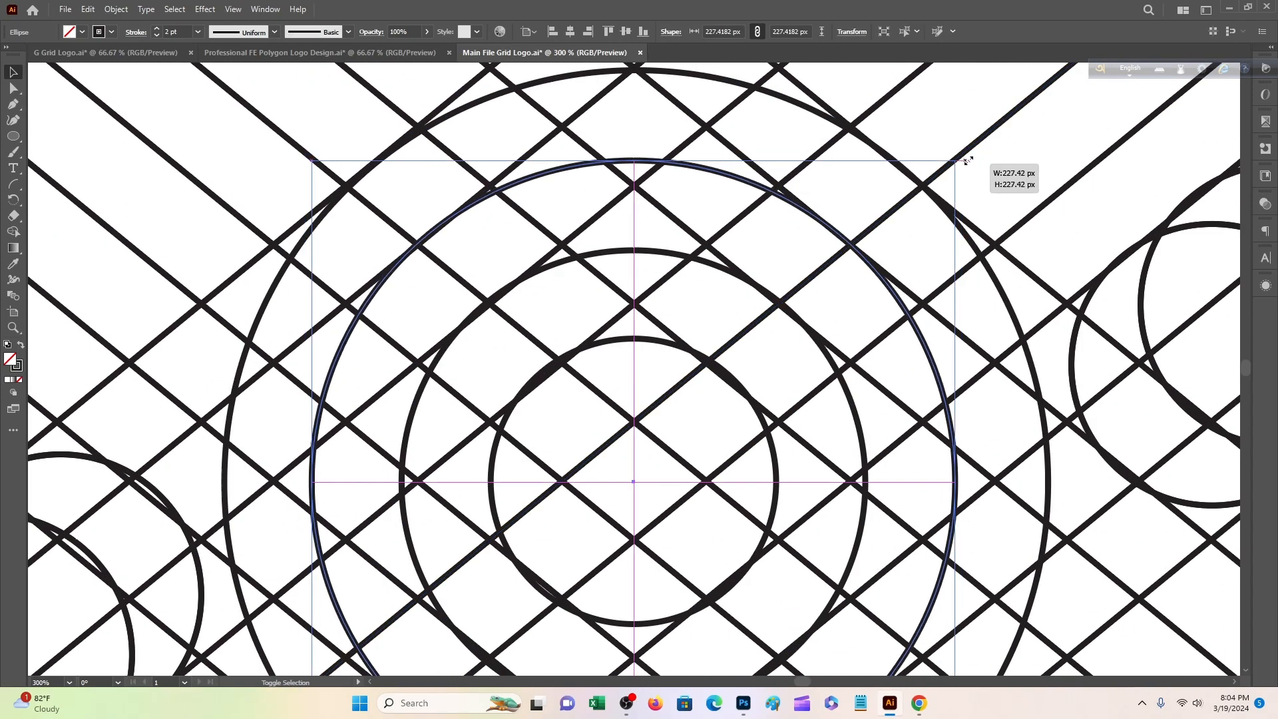
pyautogui.scroll(2, 932, 267)
pyautogui.click(925, 269)
pyautogui.moveTo(1049, 153); pyautogui.dragTo(1054, 150)
# Step: Nudge the lower-left small circle pair so that it fits the diagonal grid lines
pyautogui.hscroll(-6, 633, 360)
pyautogui.scroll(-4, 632, 360)
pyautogui.moveTo(557, 197); pyautogui.dragTo(559, 205)
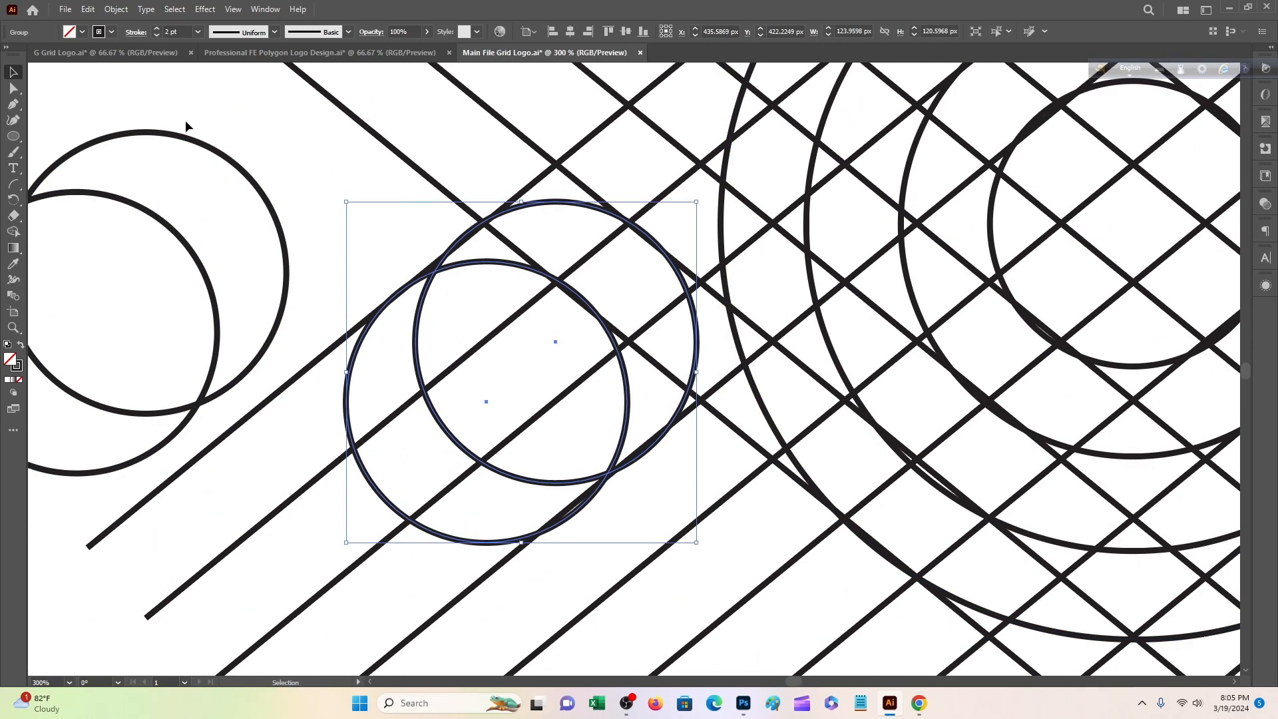
pyautogui.click(188, 126)
# Step: Select all the construction lines and circles and remove their stroke
pyautogui.hscroll(12, 632, 359)
pyautogui.scroll(4, 632, 360)
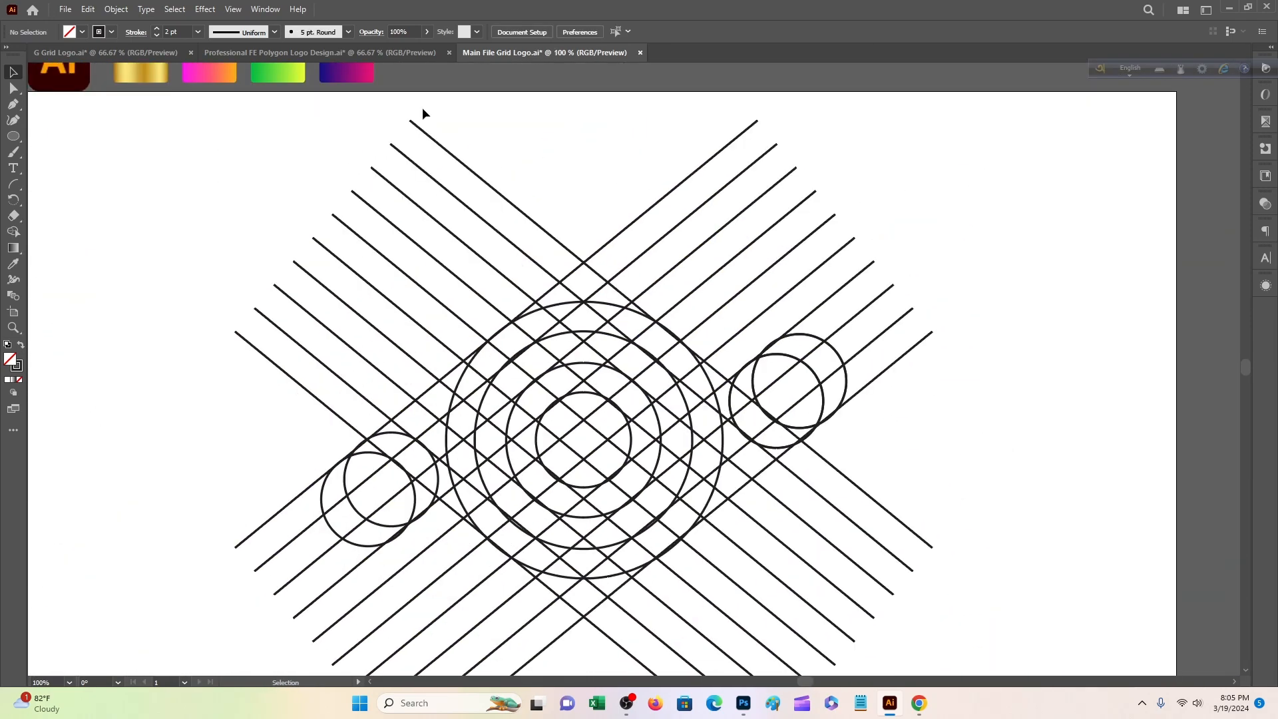
pyautogui.hotkey('ctrl', 'a')
pyautogui.hotkey('ctrl', 'y')
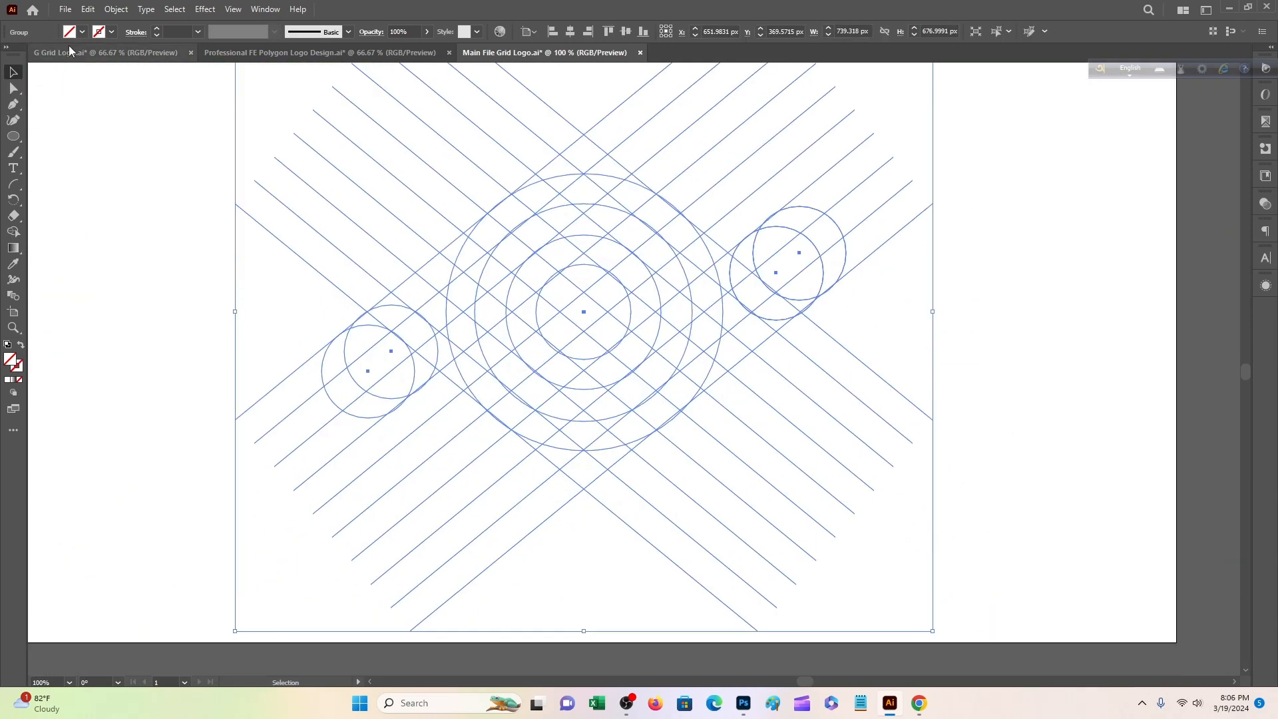
# Step: Merge the grid regions with Shape Builder in dark green to form the slanted letterforms with curved tails at both ends
pyautogui.hotkey('shift', 'm')
pyautogui.moveTo(373, 319)
pyautogui.mouseDown()
pyautogui.moveTo(524, 417)
pyautogui.moveTo(473, 397)
pyautogui.moveTo(606, 408)
pyautogui.mouseUp()
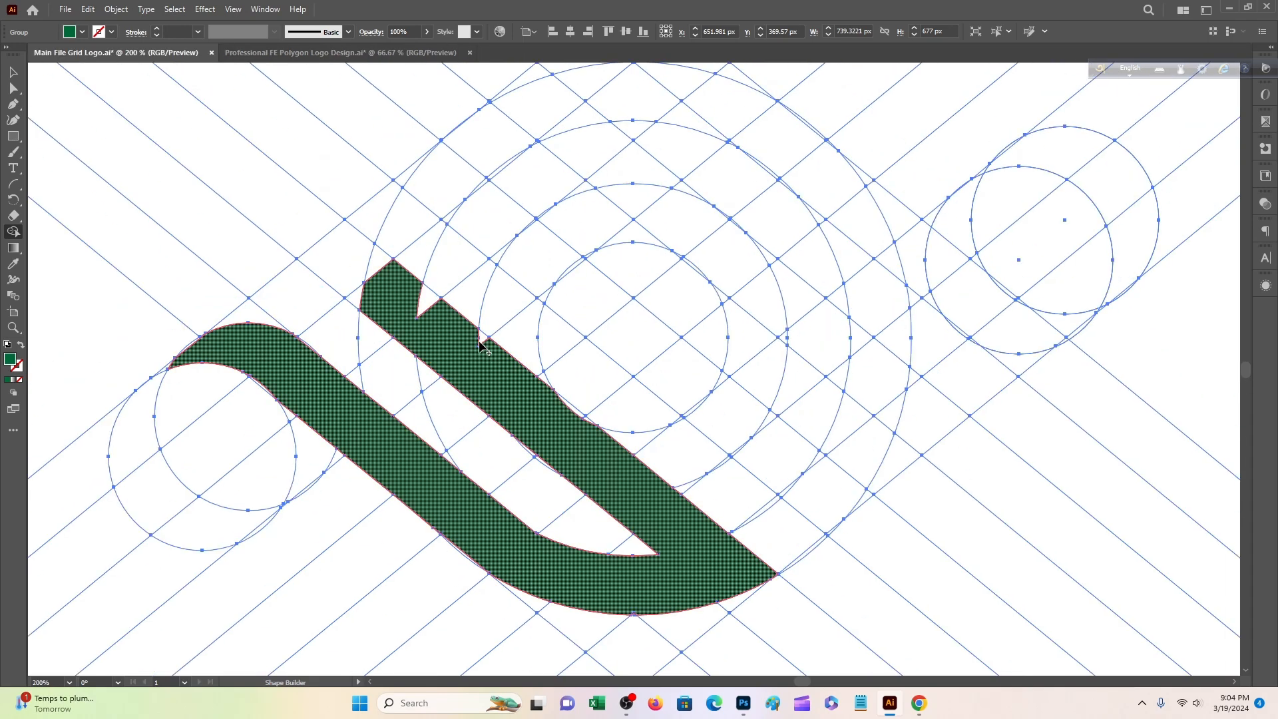
pyautogui.click(419, 240)
pyautogui.moveTo(445, 227); pyautogui.dragTo(827, 489)
pyautogui.moveTo(548, 277); pyautogui.dragTo(419, 355)
pyautogui.moveTo(807, 500)
pyautogui.mouseDown()
pyautogui.moveTo(720, 432)
pyautogui.moveTo(562, 182)
pyautogui.moveTo(831, 361)
pyautogui.moveTo(945, 412)
pyautogui.moveTo(777, 345)
pyautogui.moveTo(647, 218)
pyautogui.moveTo(685, 427)
pyautogui.moveTo(736, 320)
pyautogui.mouseUp()
# Step: Examine the edges, corners and curved tails of the green letterforms up close against the construction grid
pyautogui.scroll(-1, 736, 319)
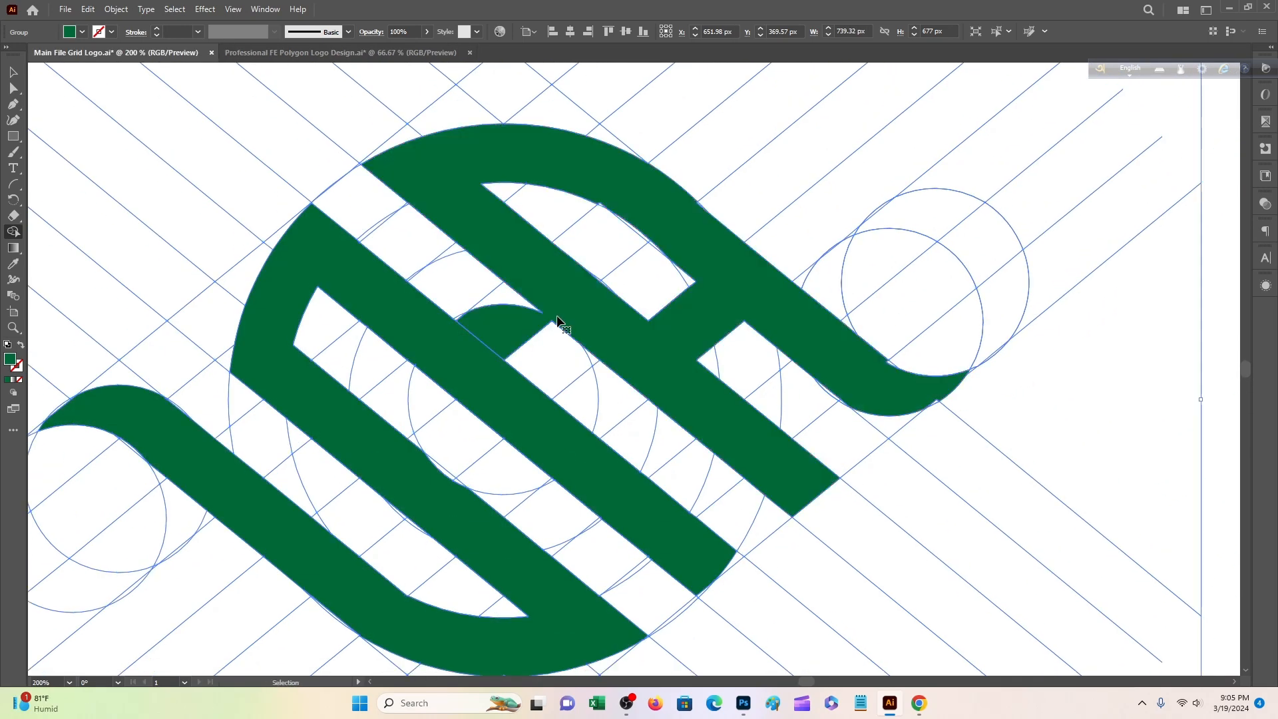
pyautogui.scroll(-1, 552, 323)
pyautogui.scroll(-2, 832, 363)
pyautogui.hscroll(-1, 756, 377)
pyautogui.scroll(3, 719, 300)
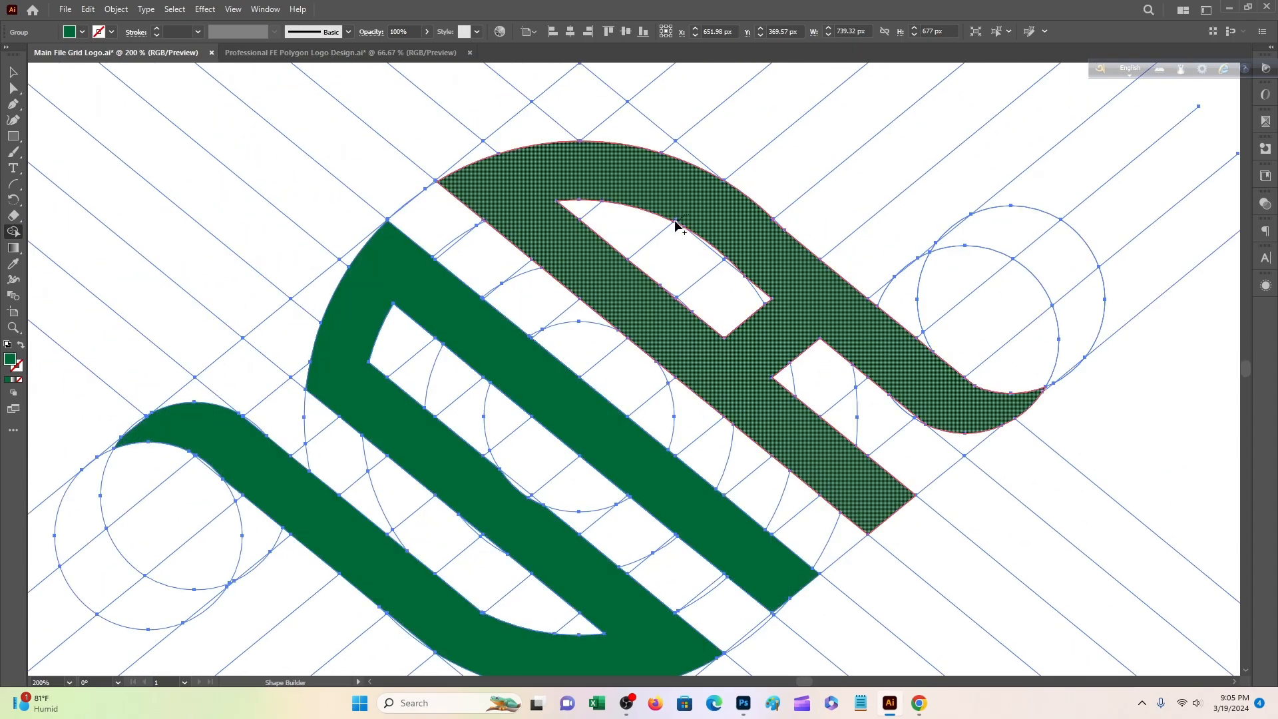
pyautogui.scroll(-2, 677, 226)
pyautogui.scroll(1, 469, 129)
pyautogui.scroll(1, 313, 73)
pyautogui.moveTo(81, 502); pyautogui.dragTo(428, 211)
pyautogui.moveTo(1036, 670); pyautogui.dragTo(645, 613)
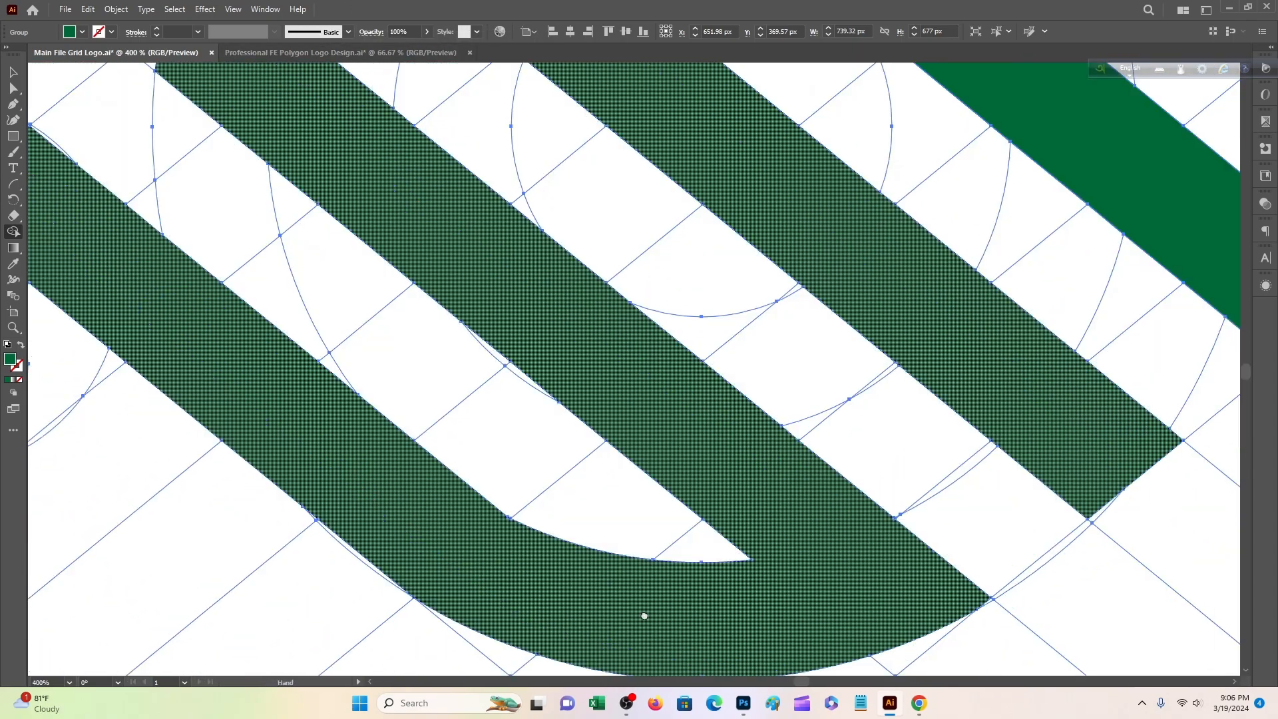
pyautogui.moveTo(1127, 156); pyautogui.dragTo(848, 647)
pyautogui.moveTo(823, 277); pyautogui.dragTo(788, 291)
pyautogui.press('z')
pyautogui.moveTo(953, 331); pyautogui.dragTo(611, 157)
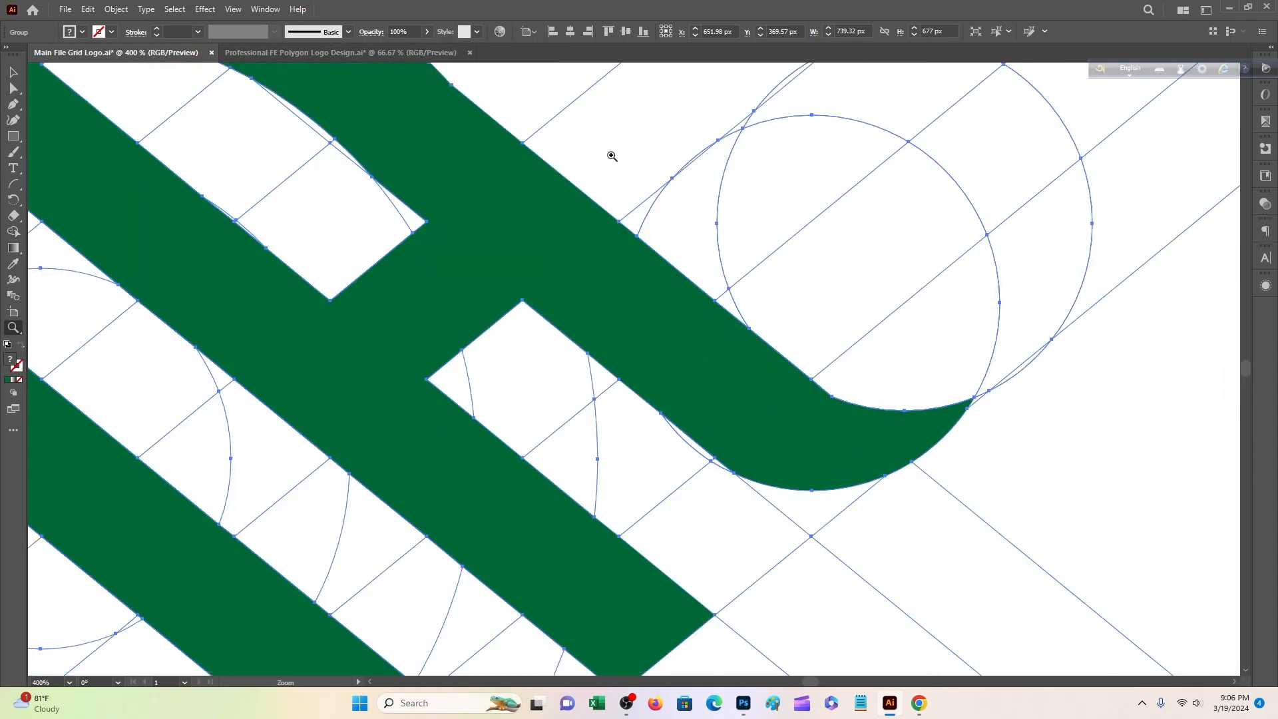
pyautogui.hotkey('ctrl', '1')
pyautogui.scroll(-2, 416, 237)
# Step: Select the unfilled construction shapes with the Magic Wand and delete them, keeping only the green logo
pyautogui.click(13, 73)
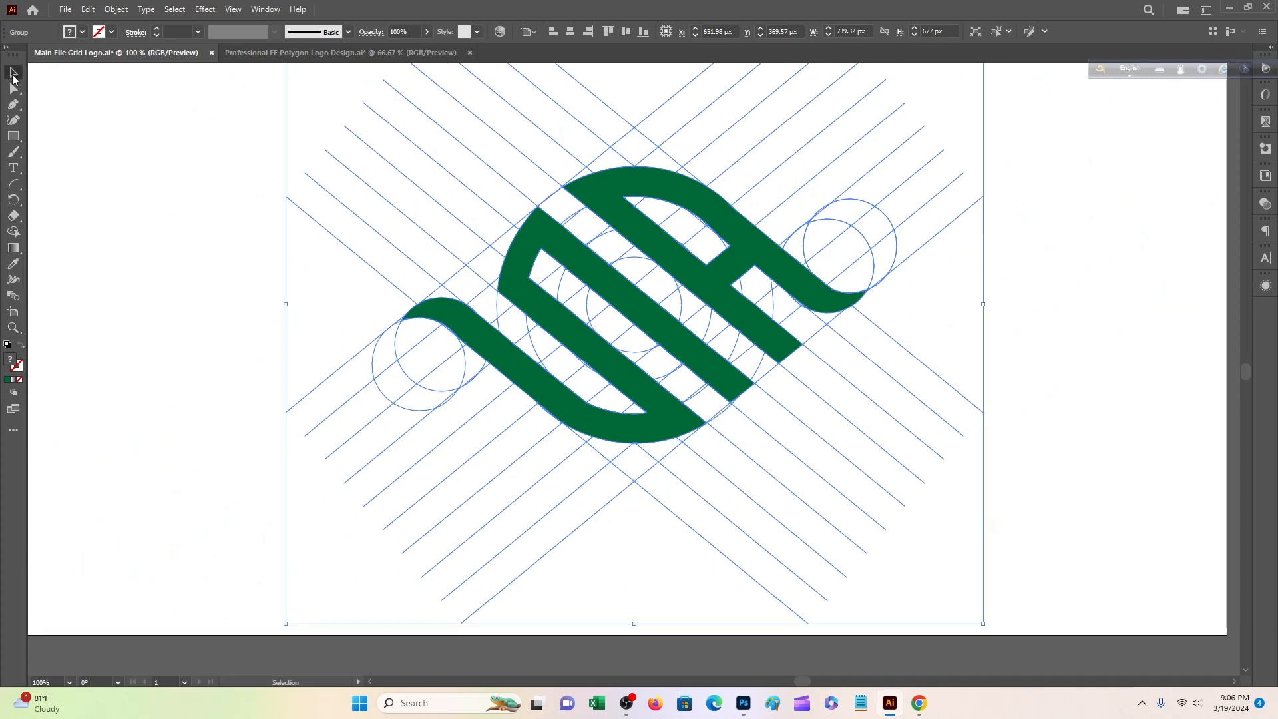
pyautogui.click(13, 431)
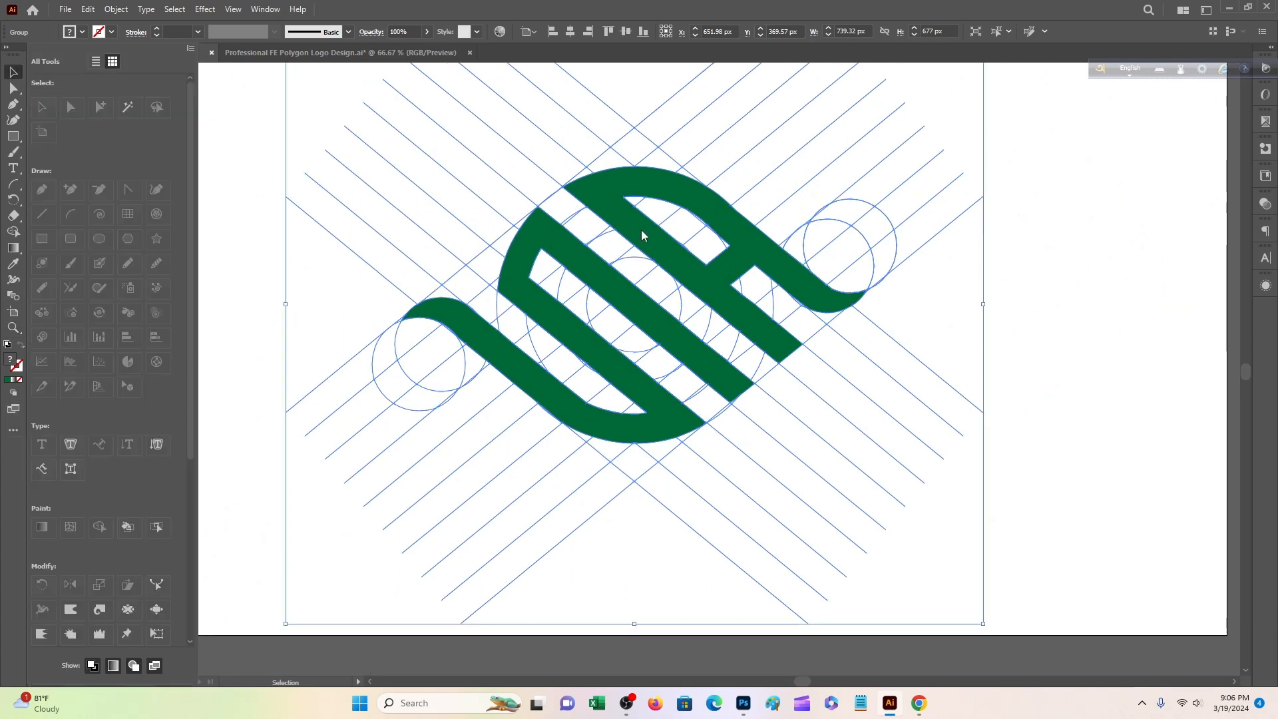
pyautogui.click(491, 189)
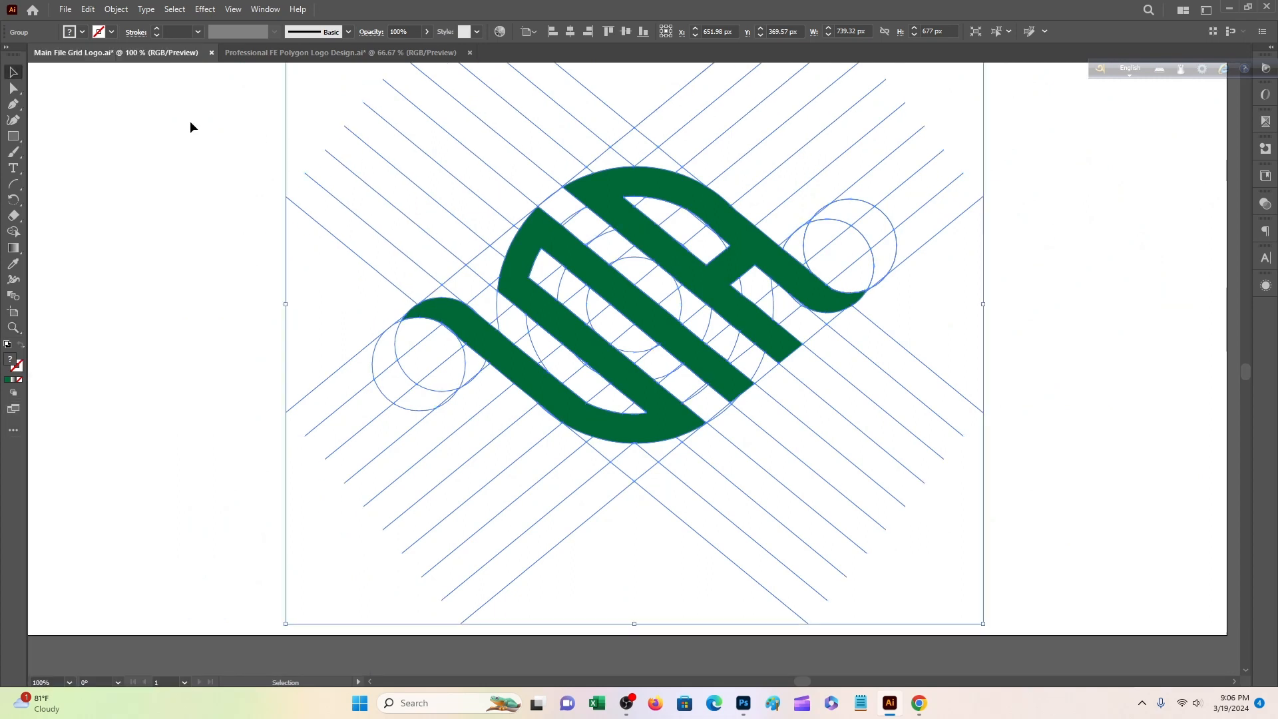
pyautogui.click(12, 430)
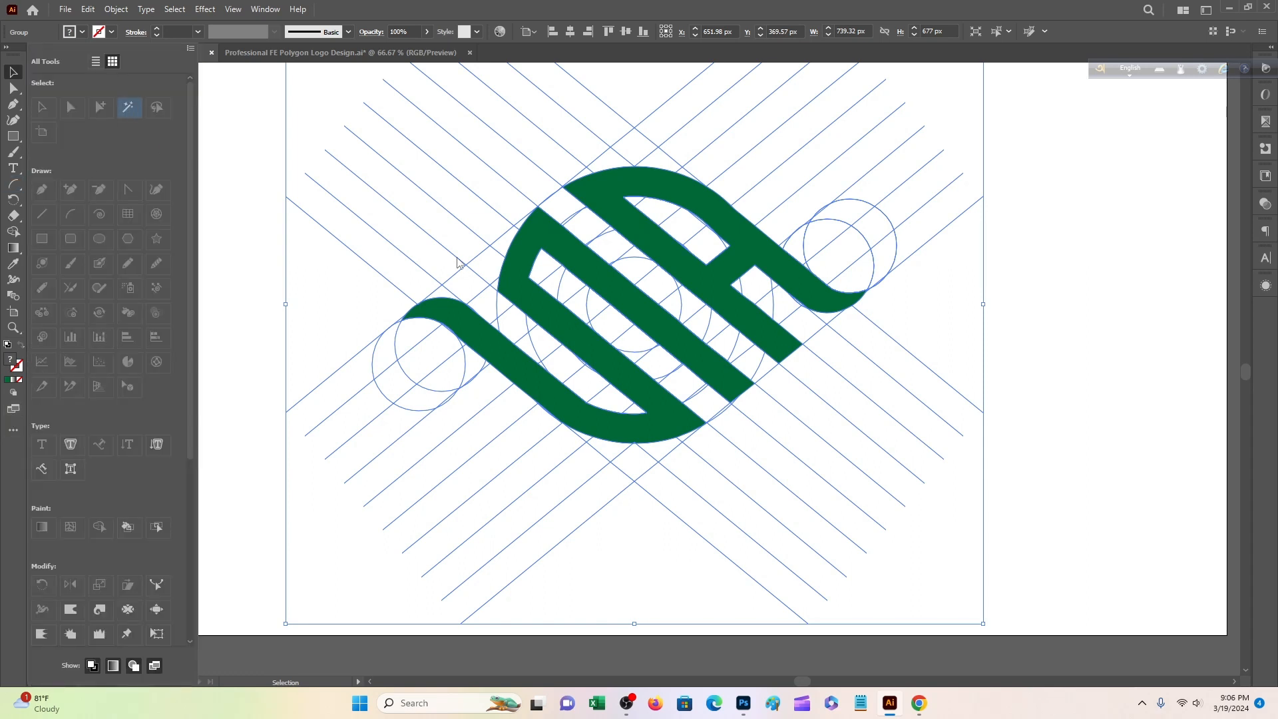
pyautogui.click(457, 261)
pyautogui.press('Delete')
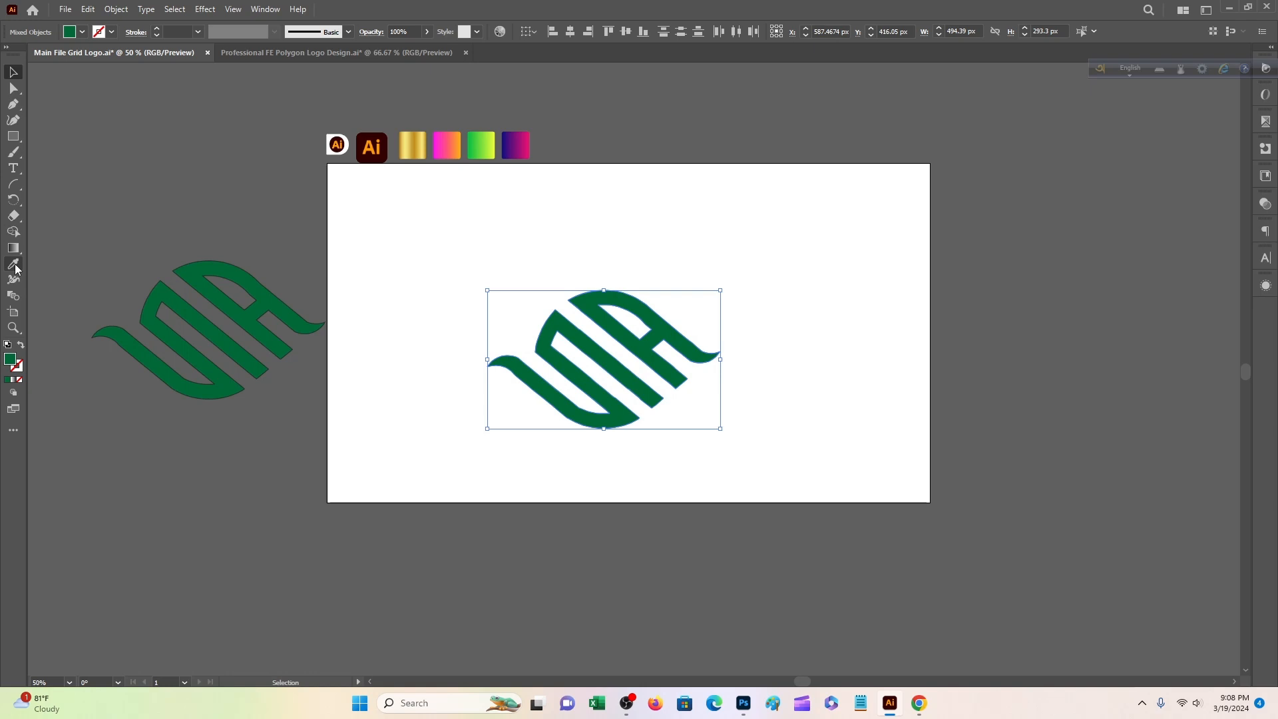
# Step: Apply the green-to-yellow gradient of the swatch above the artboard to the logo with the Eyedropper
pyautogui.click(14, 266)
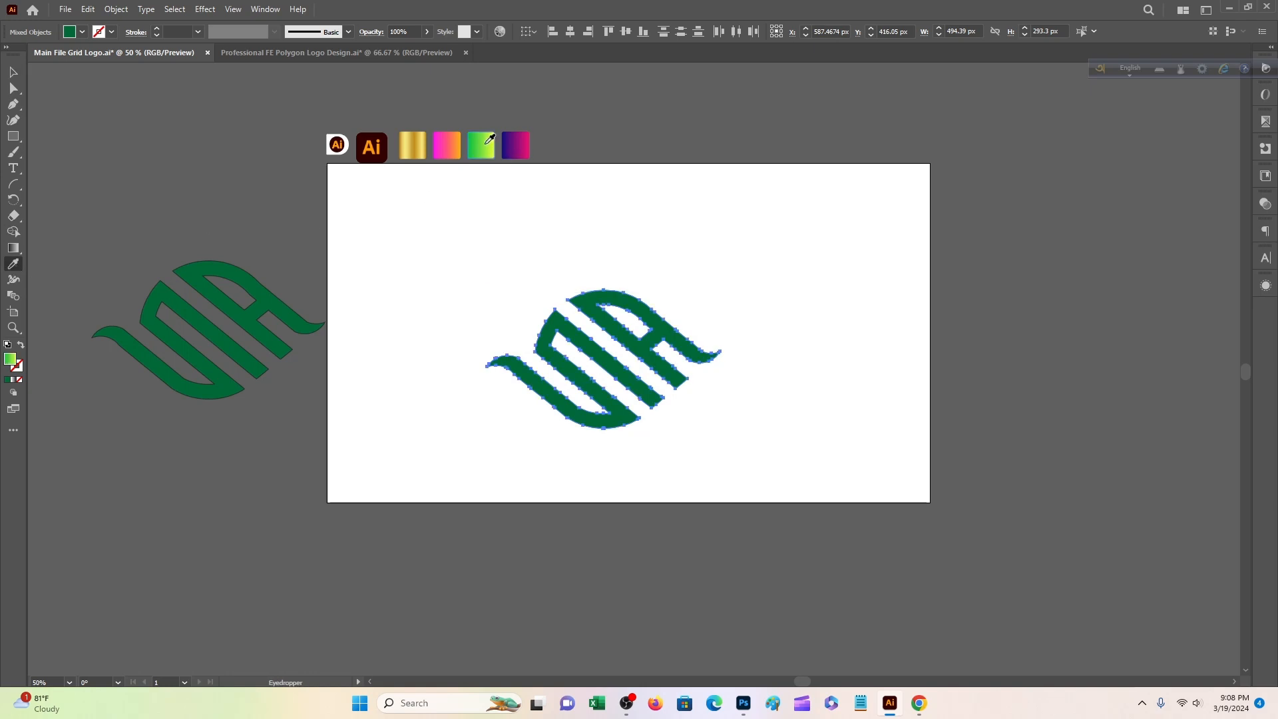
pyautogui.click(487, 142)
pyautogui.click(12, 73)
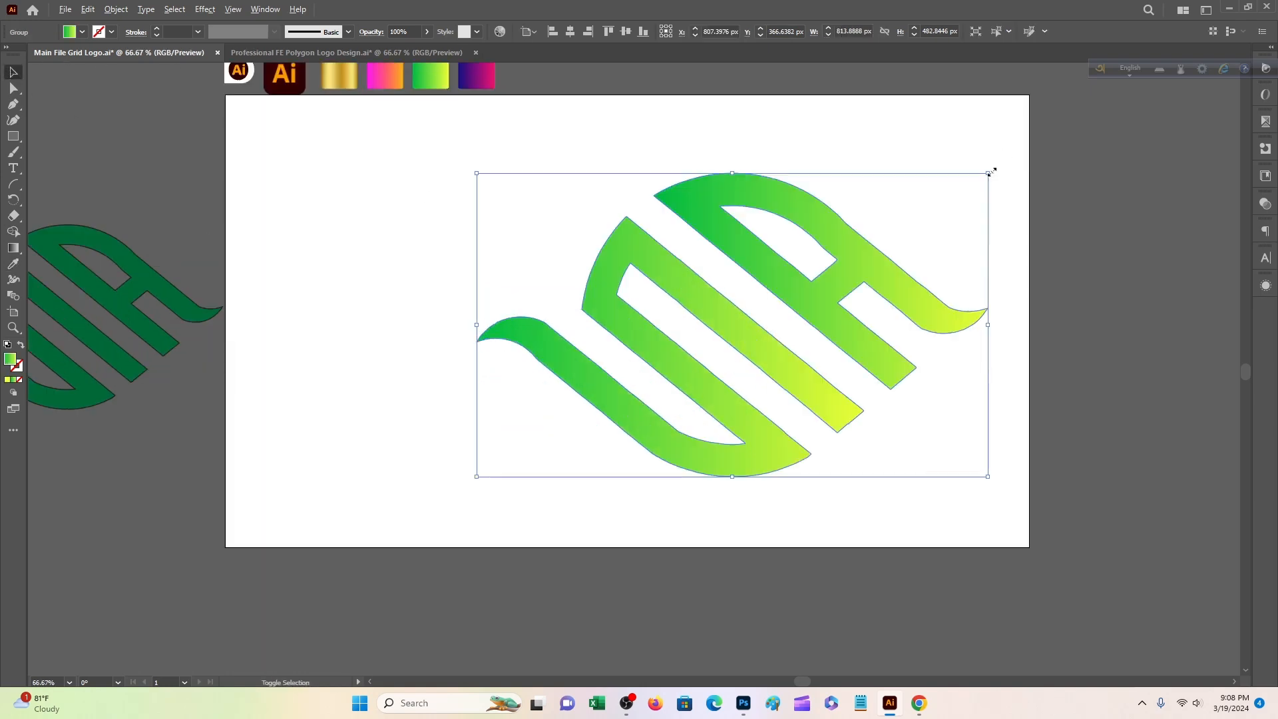
# Step: Scale the gradient logo to about 537 px wide and move it to the right half of the artboard
pyautogui.moveTo(990, 173); pyautogui.dragTo(952, 237)
pyautogui.moveTo(853, 313); pyautogui.dragTo(953, 301)
pyautogui.click(956, 216)
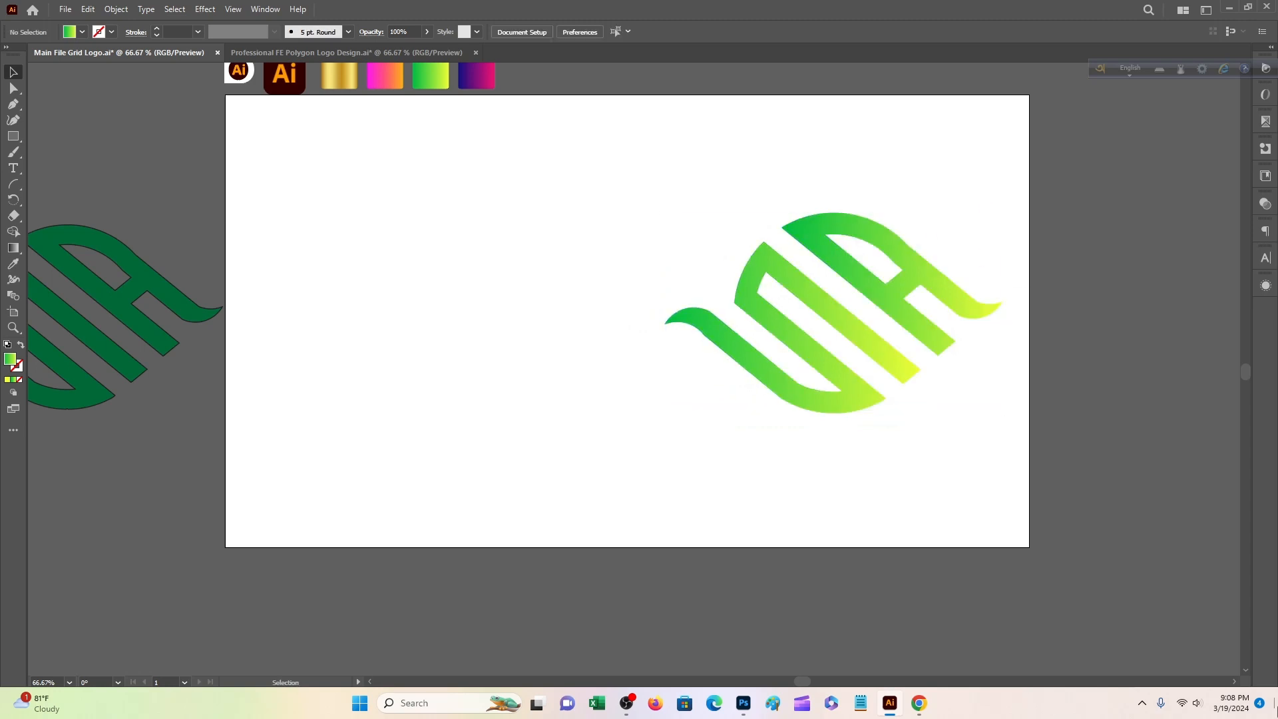
# Step: Duplicate the gradient logo onto the left half of the artboard and nudge the right-hand logo slightly farther right
pyautogui.scroll(1, 522, 348)
pyautogui.scroll(-2, 614, 390)
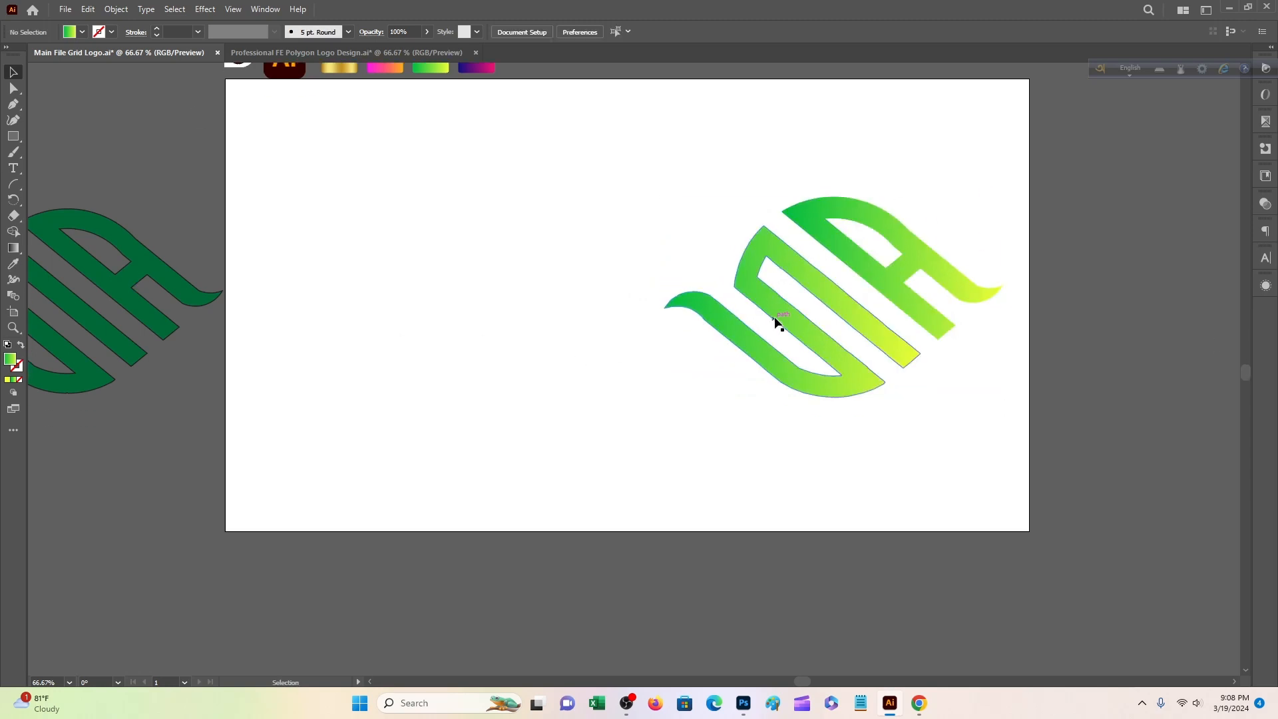
pyautogui.moveTo(776, 322); pyautogui.dragTo(378, 306)
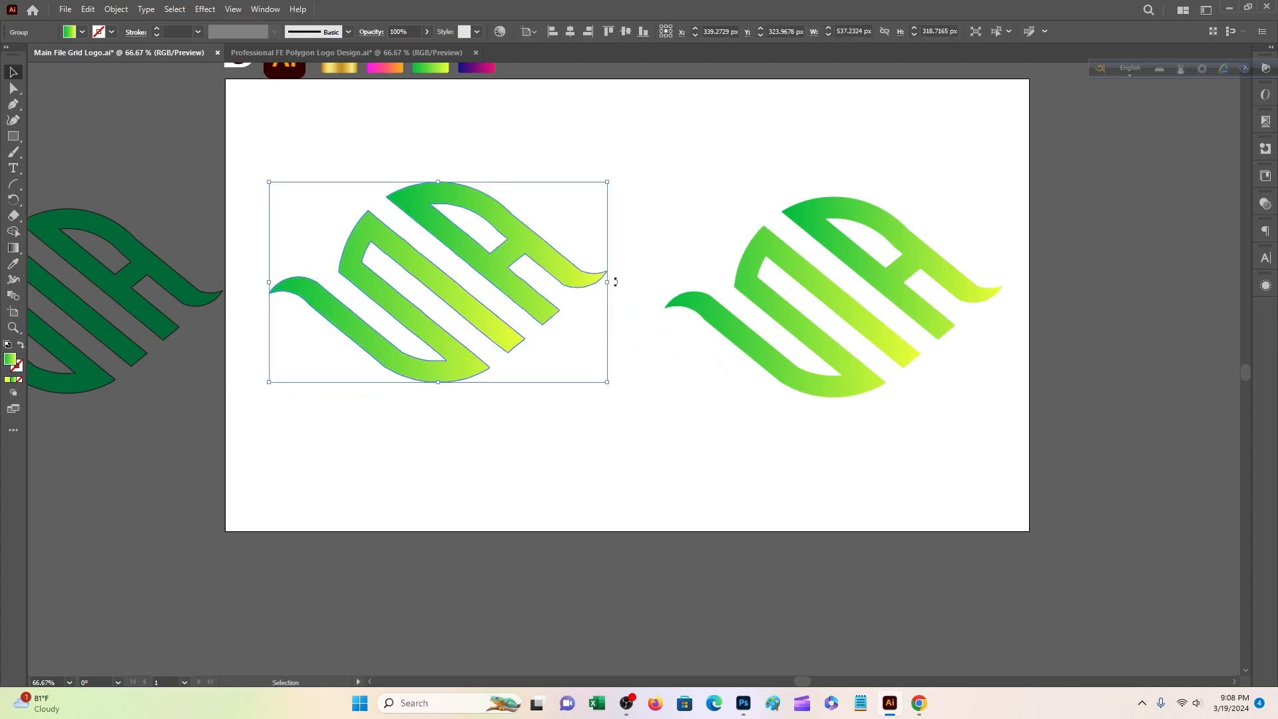
pyautogui.scroll(1, 680, 277)
pyautogui.click(679, 277)
pyautogui.moveTo(733, 342); pyautogui.dragTo(744, 338)
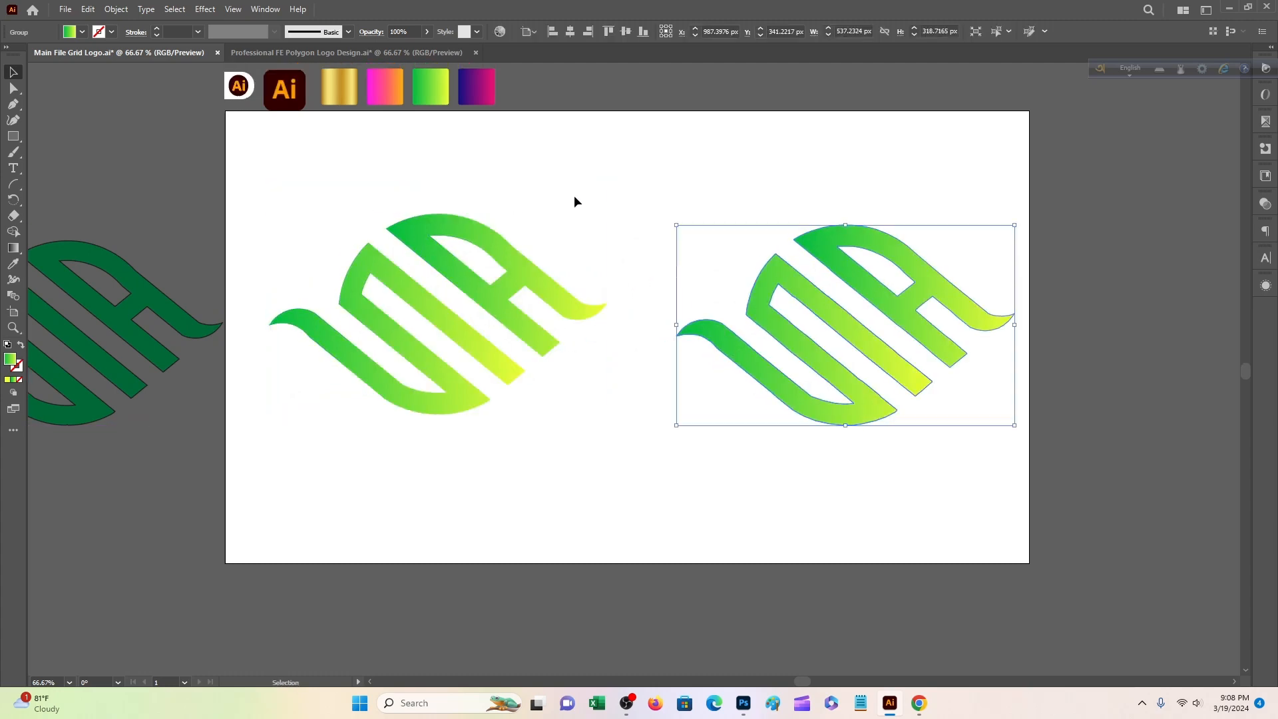
pyautogui.click(573, 200)
# Step: Move the dark green logo farther off the artboard and draw a dark green rectangle about 1280 by 734 px over the artboard
pyautogui.moveTo(135, 304); pyautogui.dragTo(72, 309)
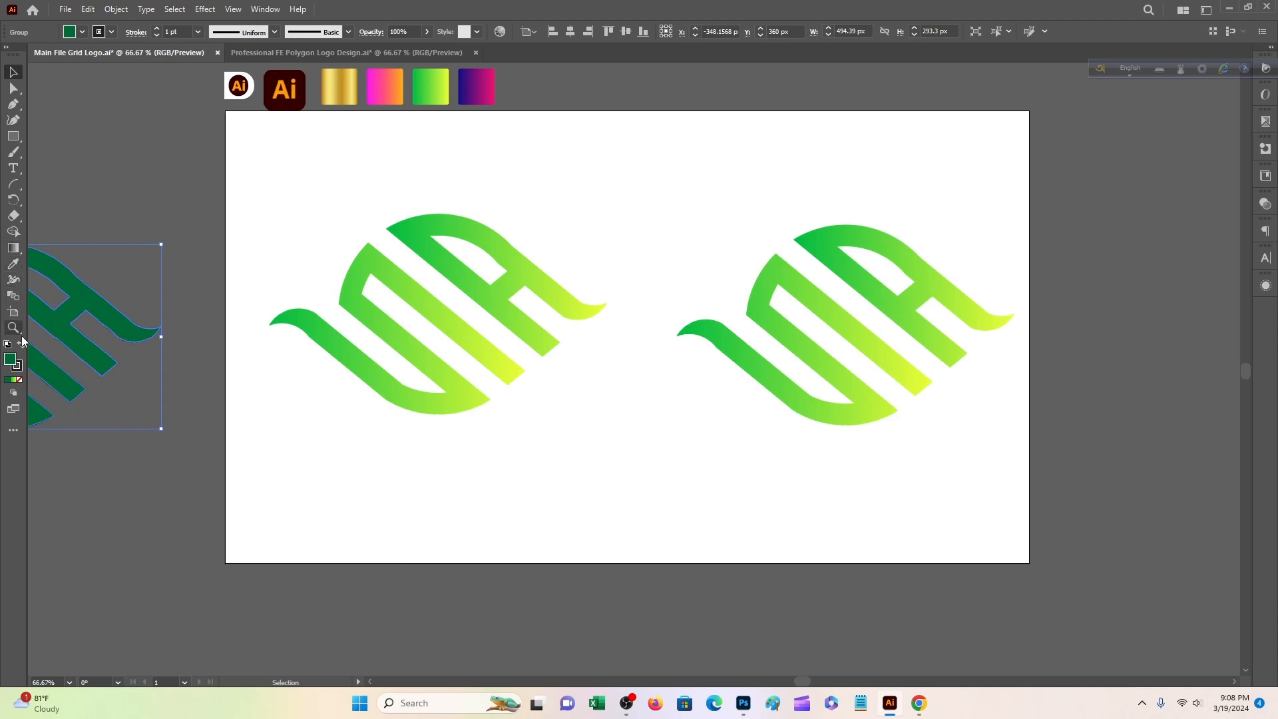
pyautogui.click(52, 137)
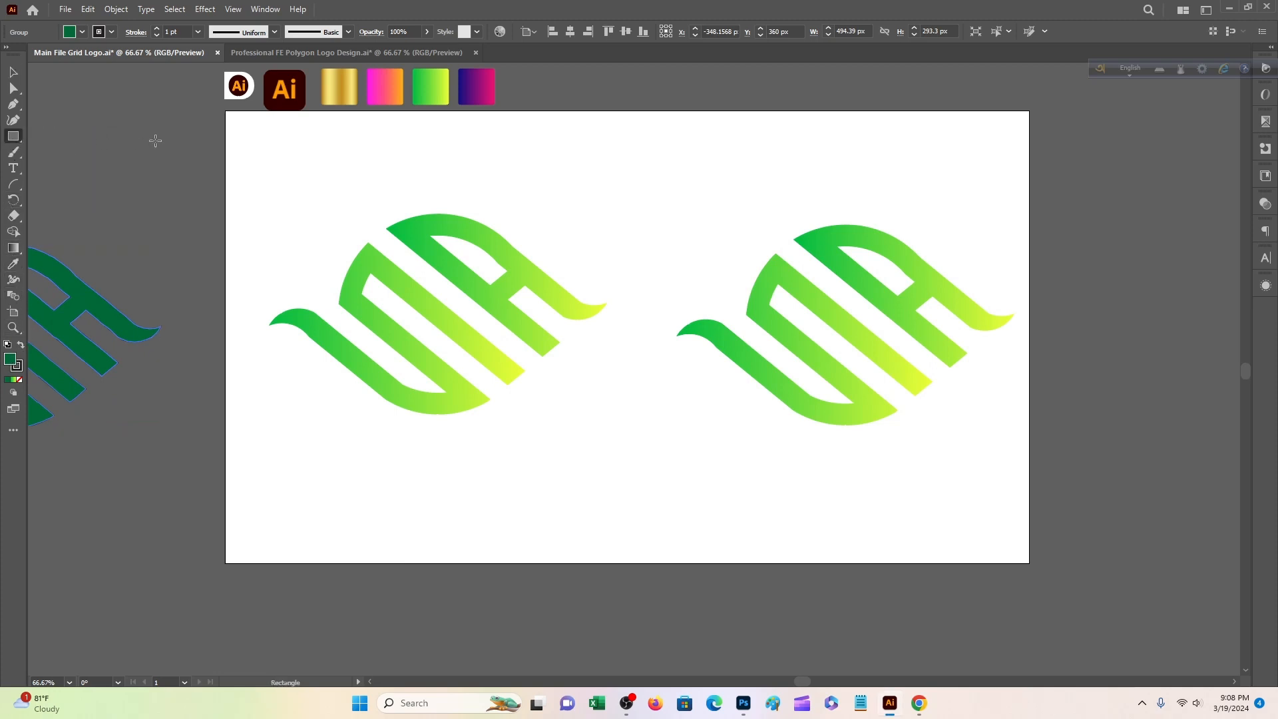
pyautogui.moveTo(221, 108); pyautogui.dragTo(1027, 565)
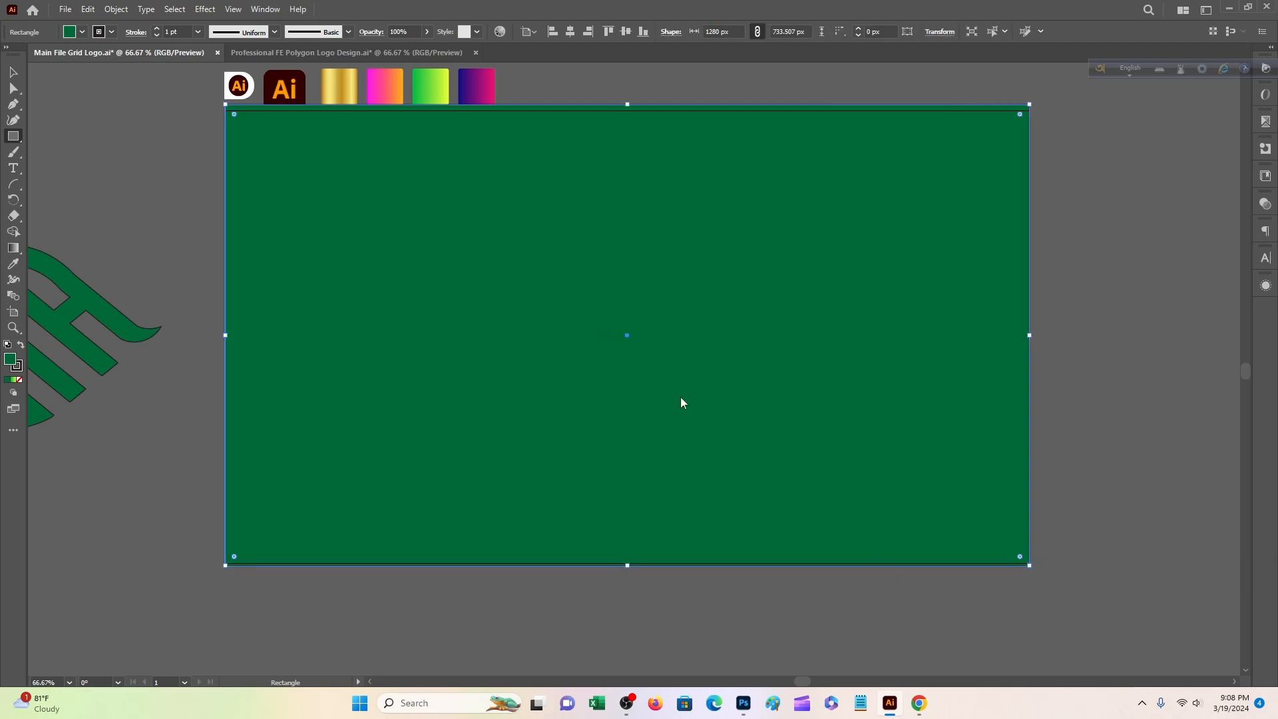
# Step: Send the dark green rectangle to the back, behind both gradient logos
pyautogui.rightClick(681, 398)
pyautogui.moveTo(745, 335)
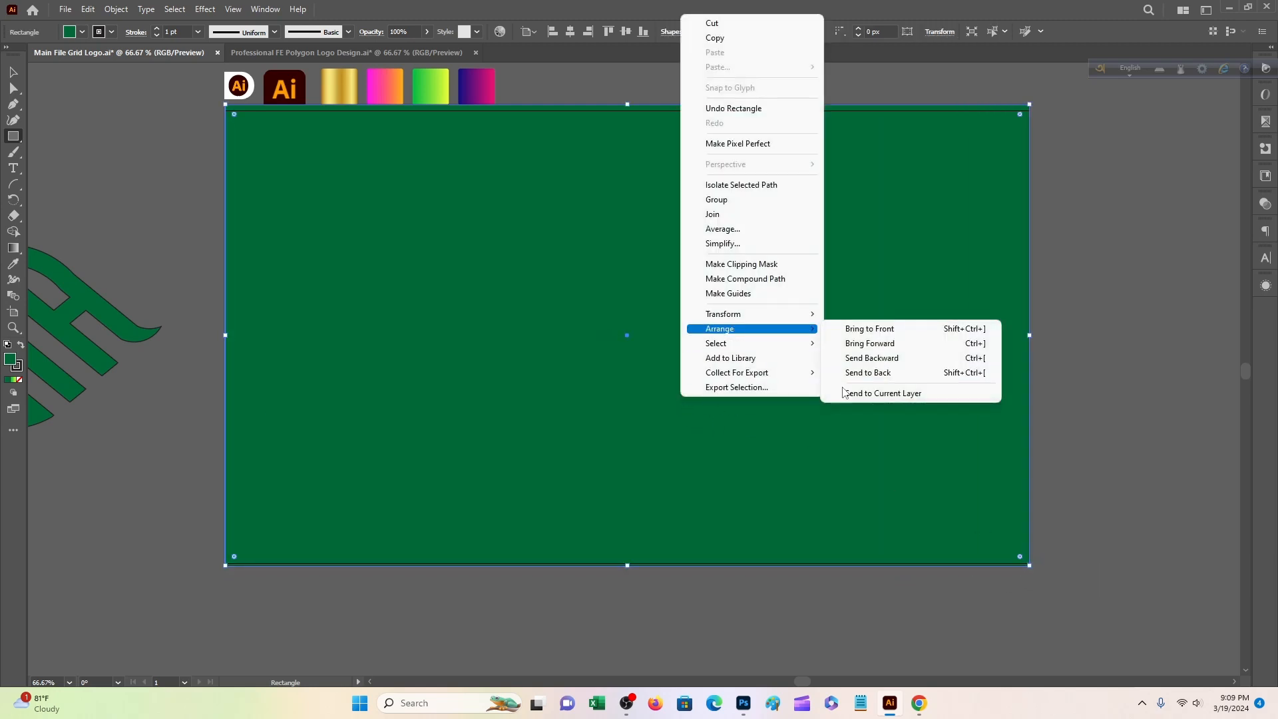
pyautogui.click(869, 373)
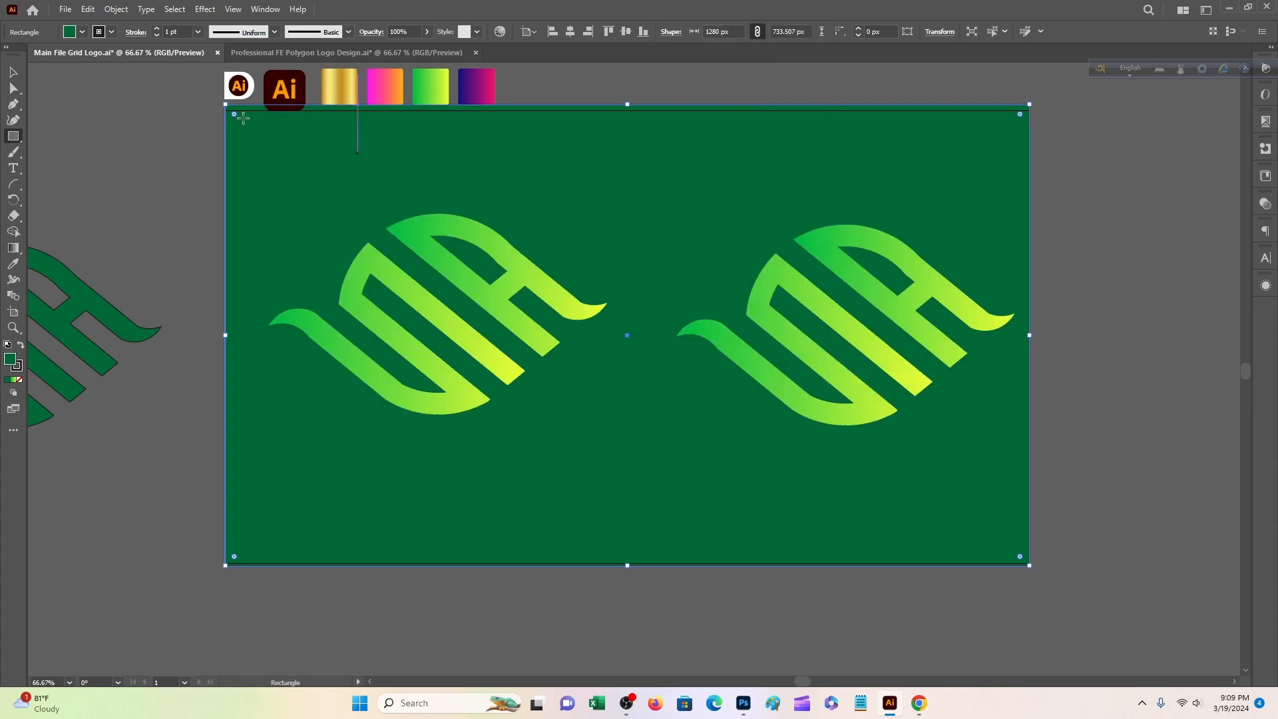
# Step: Change the background rectangle's fill to near-black, hex 020001, and clear the selection
pyautogui.click(70, 32)
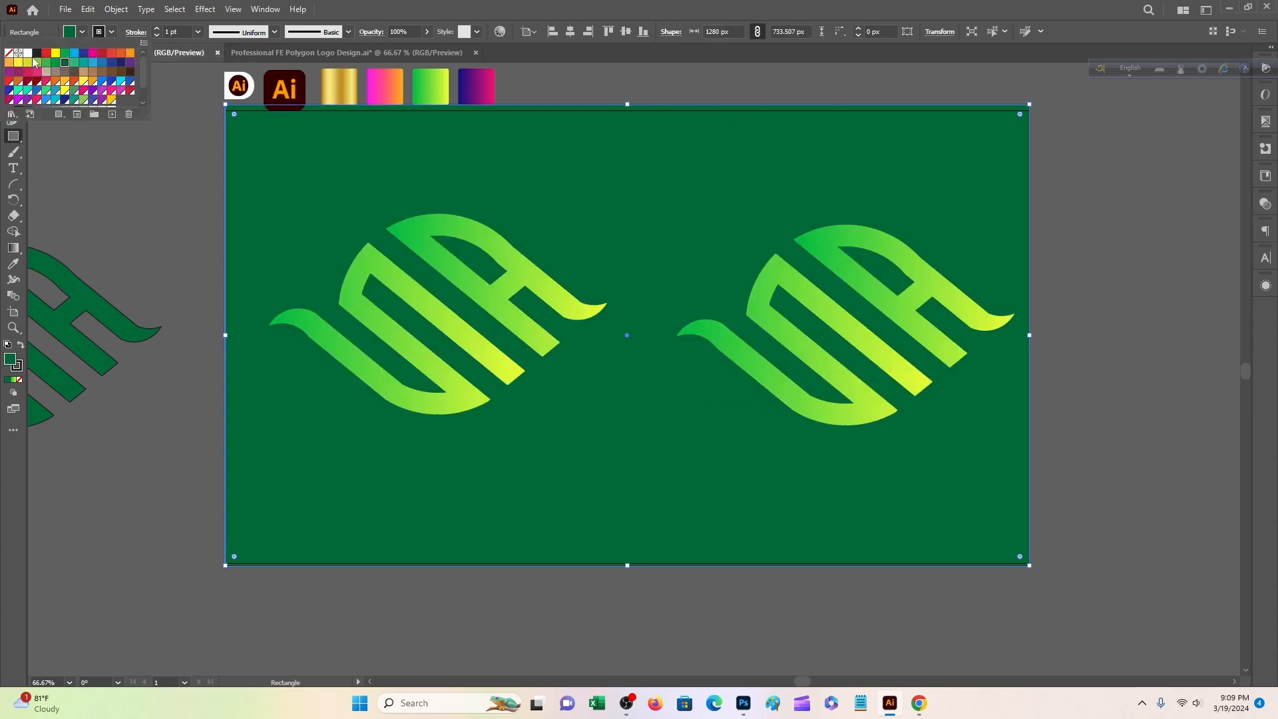
pyautogui.click(36, 54)
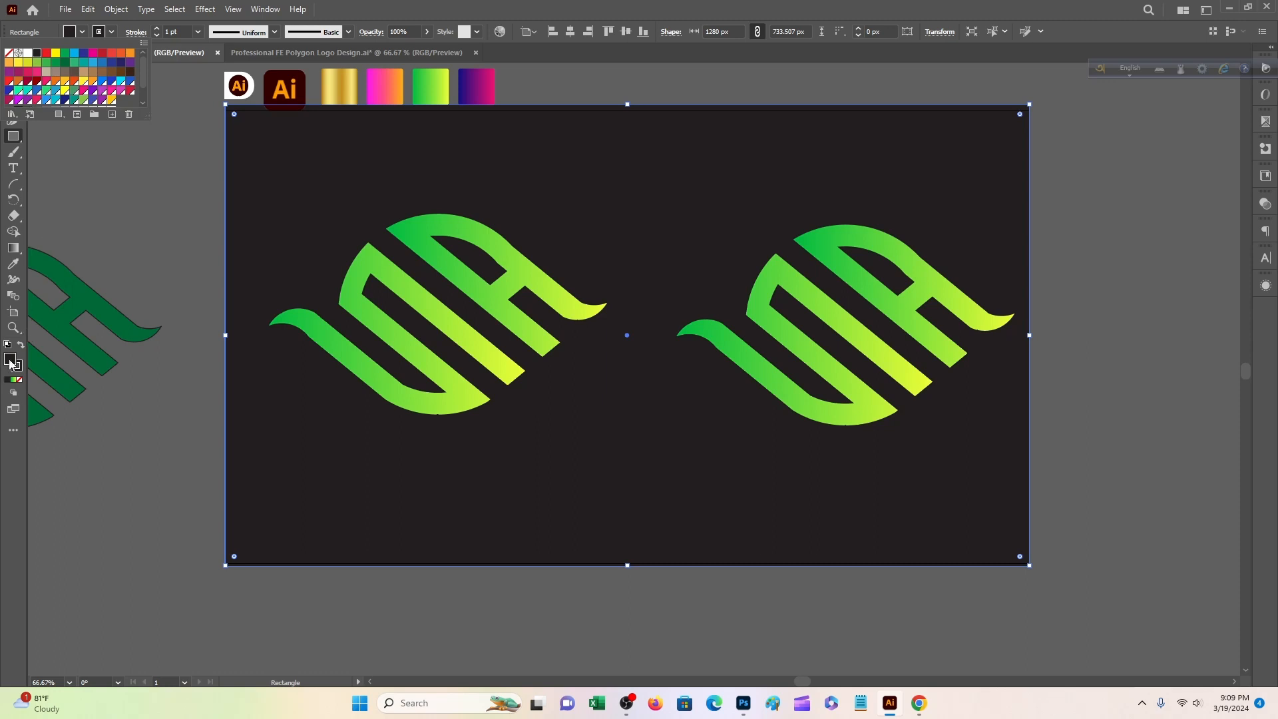
pyautogui.doubleClick(10, 360)
pyautogui.moveTo(1006, 429); pyautogui.dragTo(1027, 446)
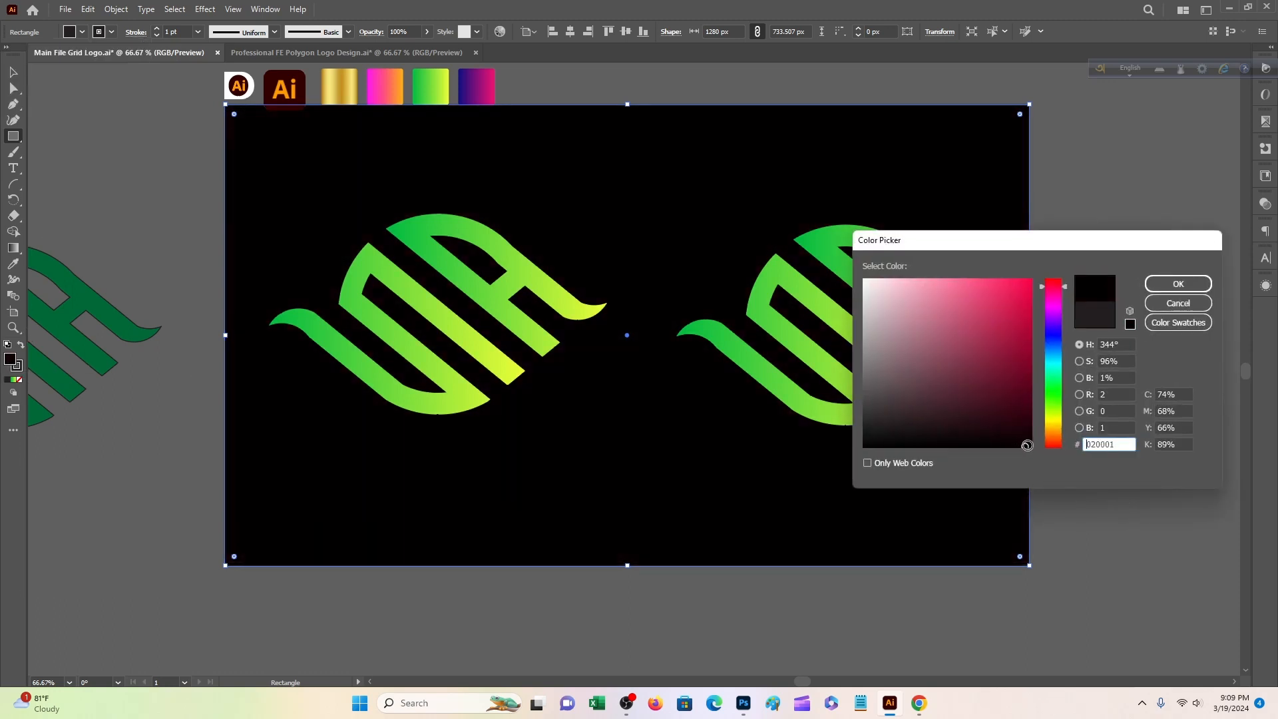
pyautogui.click(1208, 284)
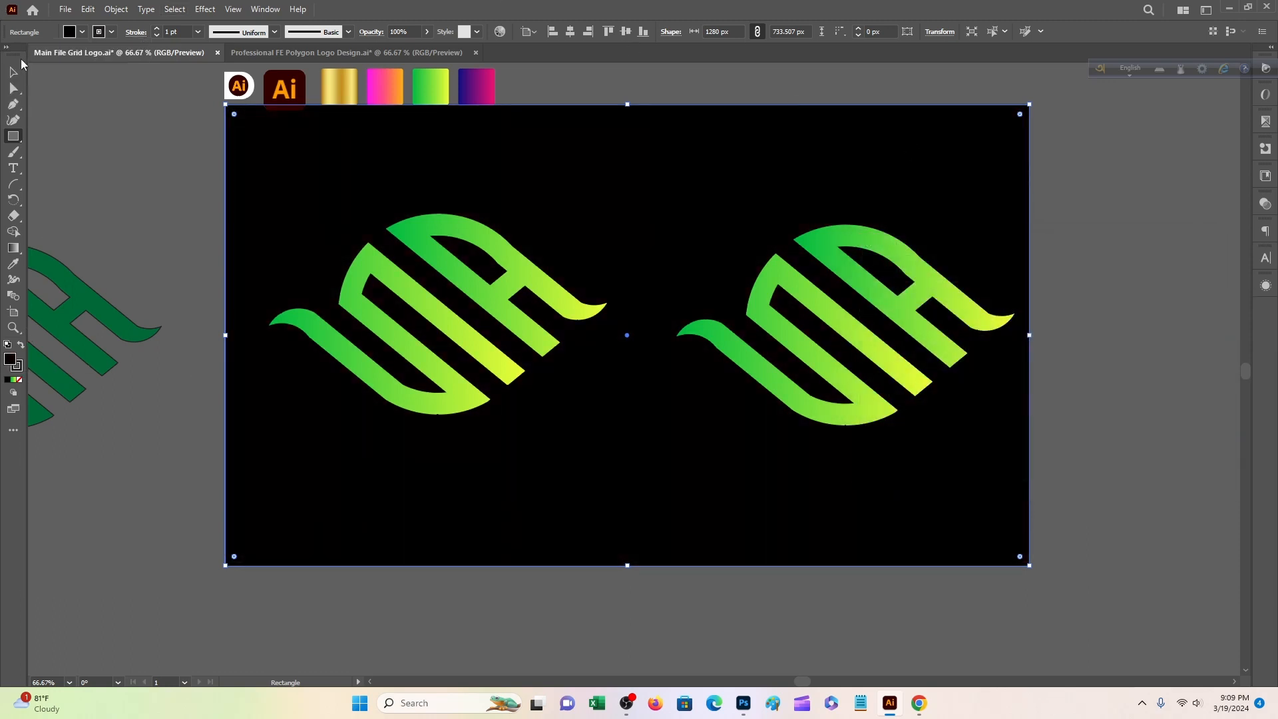
pyautogui.hotkey('ctrl', 'shift', 'a')
# Step: Move the plain gradient logo slightly right and up, and shift the gridded logo rightward so its grid sits within the artboard's left edge
pyautogui.click(605, 211)
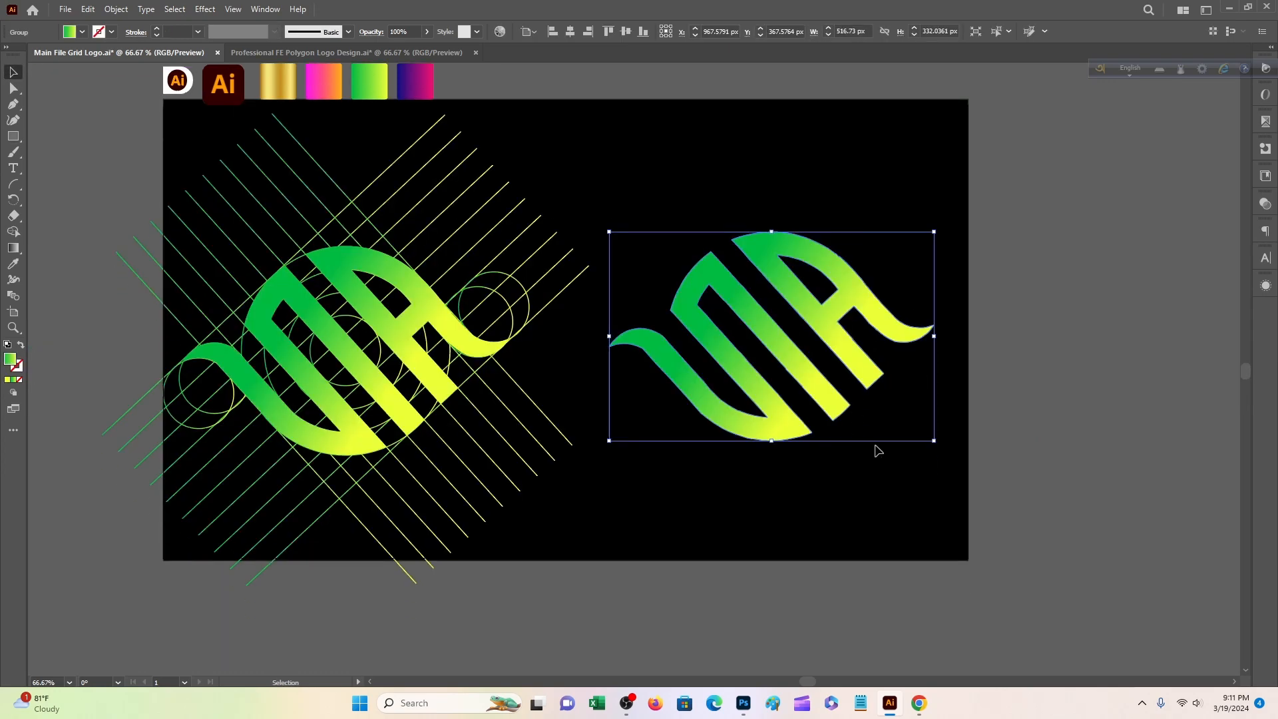
pyautogui.click(823, 408)
pyautogui.moveTo(790, 372); pyautogui.dragTo(796, 370)
pyautogui.keyDown('shift'); pyautogui.click(461, 353); pyautogui.keyUp('shift')
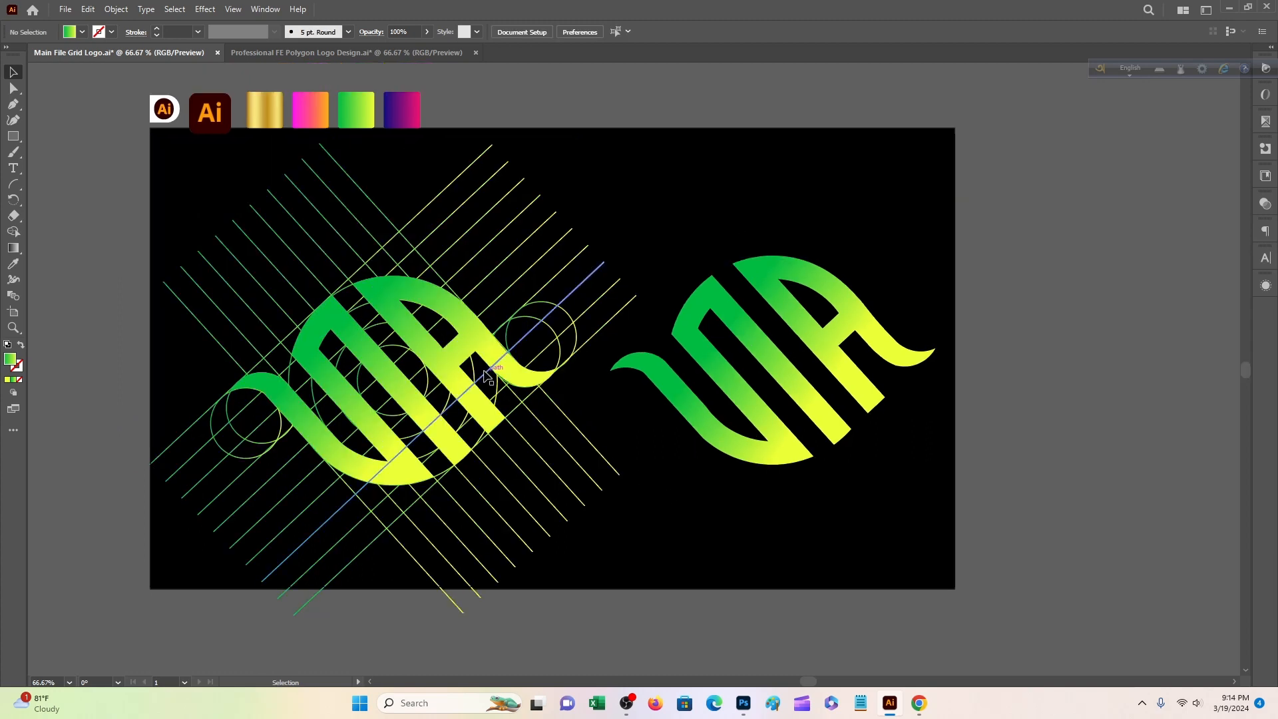
pyautogui.click(516, 373)
pyautogui.hotkey('ctrl', 'shift', 'a')
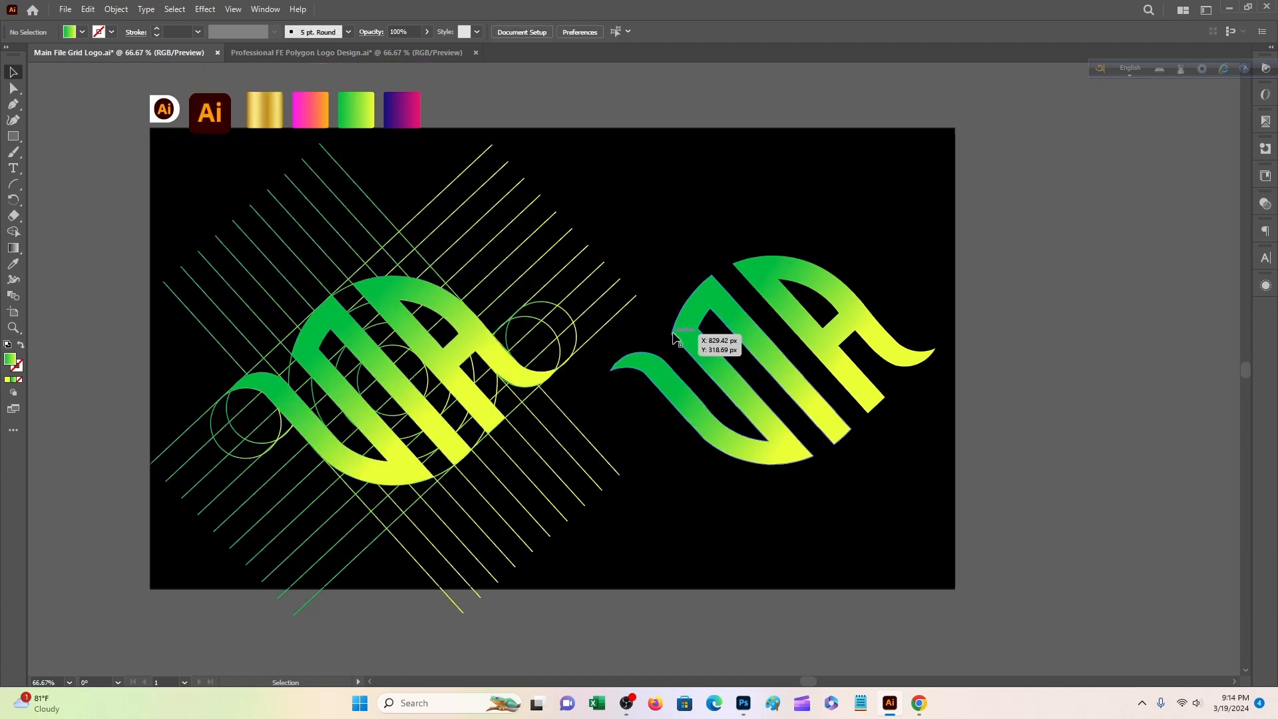
# Step: Copy the plain gradient logo on the right half of the artboard
pyautogui.click(674, 334)
pyautogui.rightClick(673, 334)
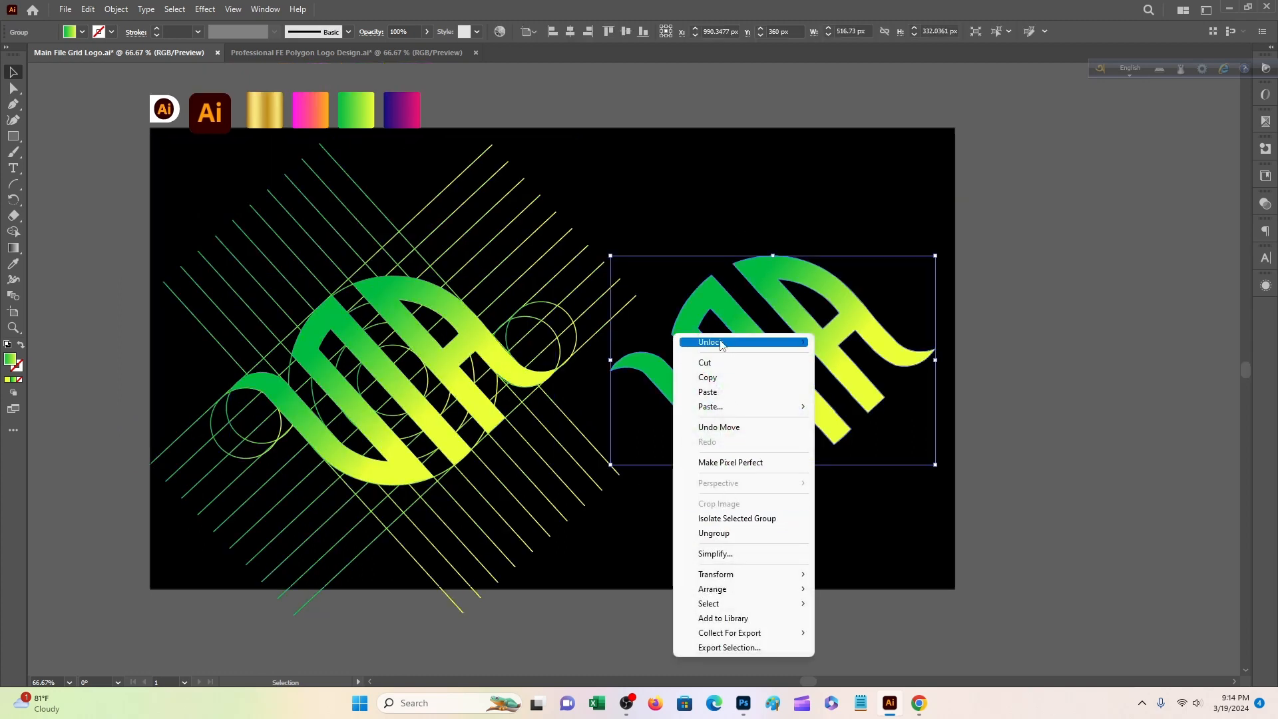
pyautogui.click(724, 379)
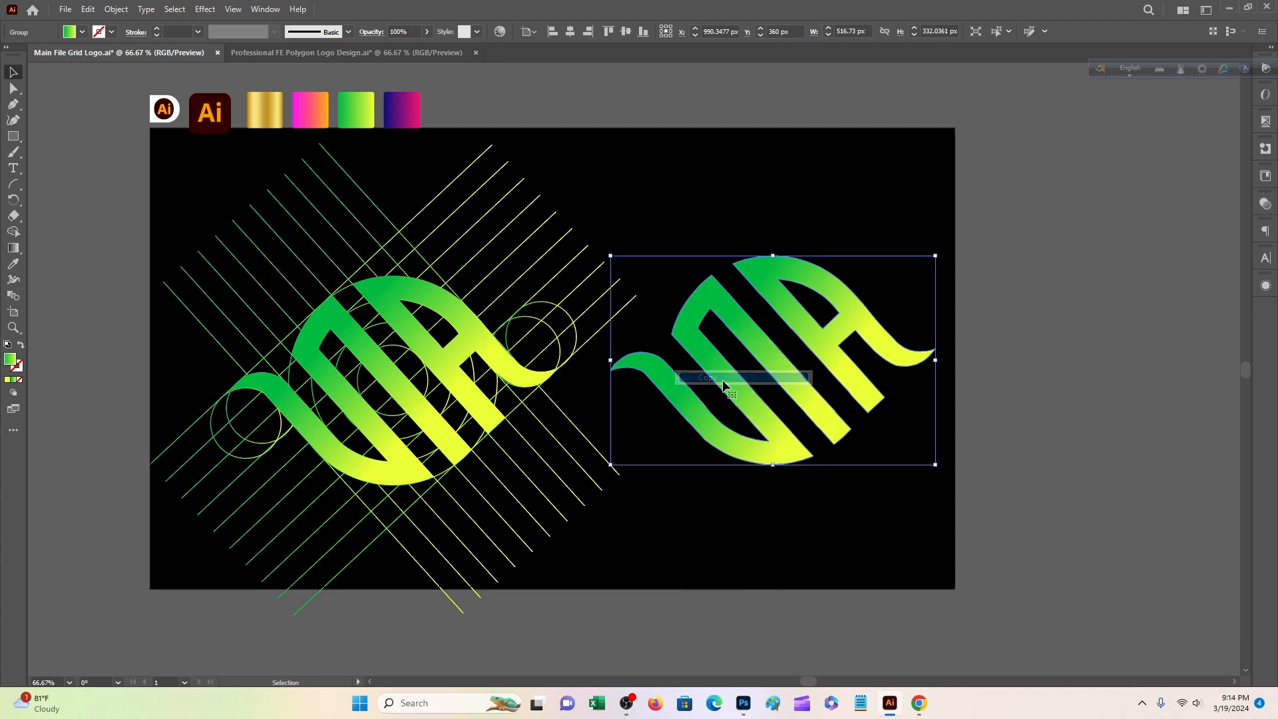
# Step: Save the logo in the Photoshop smart object Double Click Here22.psb and switch to the 6191565 mockup document
pyautogui.hotkey('ctrl', 's')
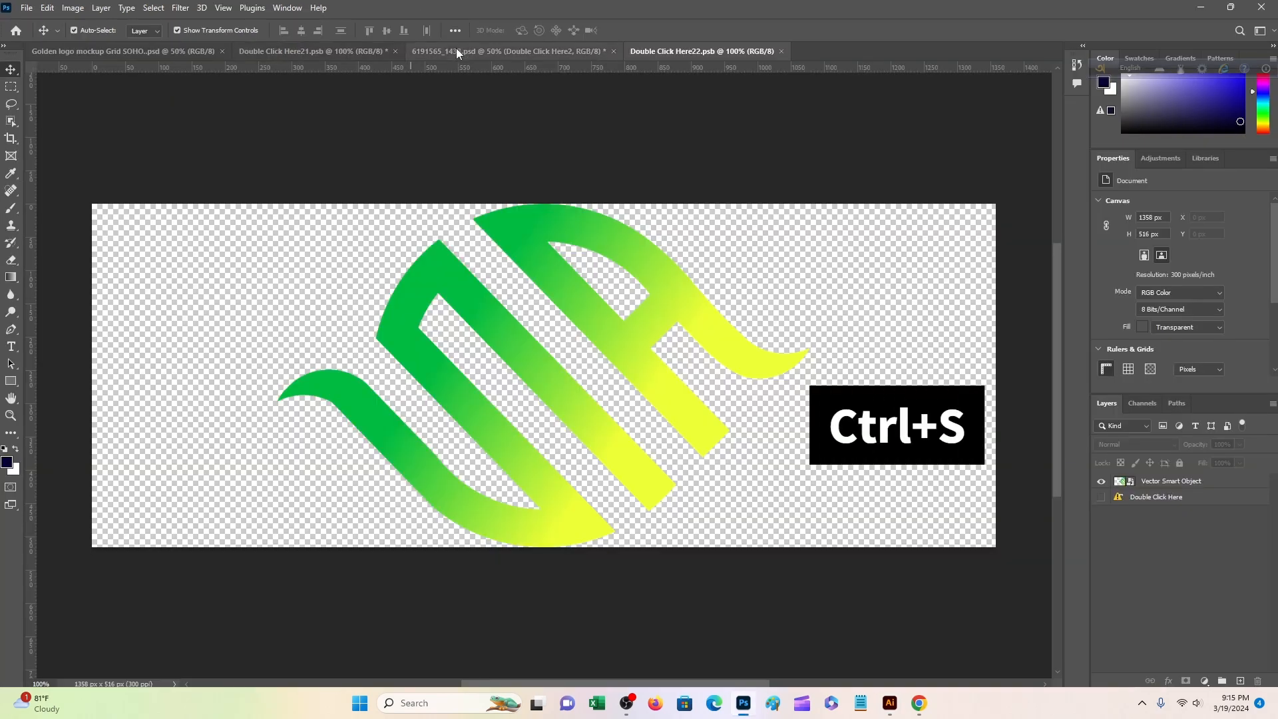
pyautogui.click(457, 48)
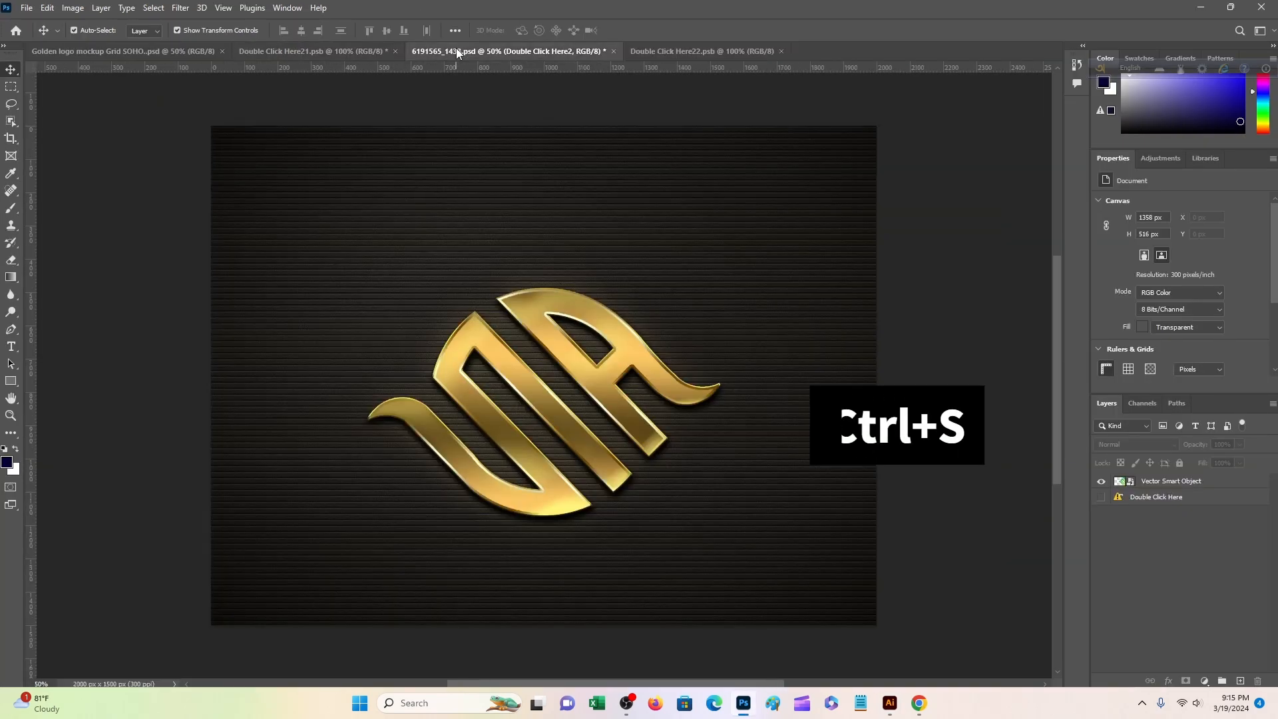